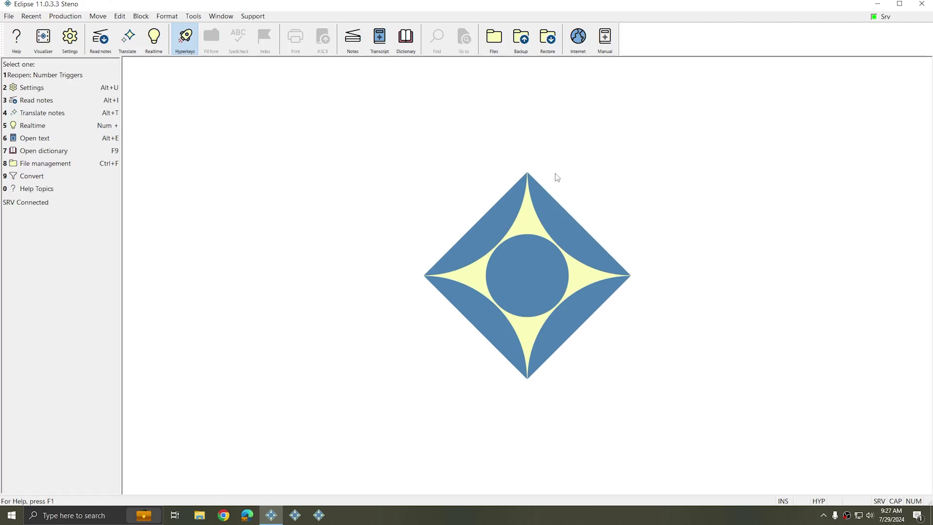
- Open the Numbers settings and view the templates in slots 0, 1, 2 and 10
click(69, 37)
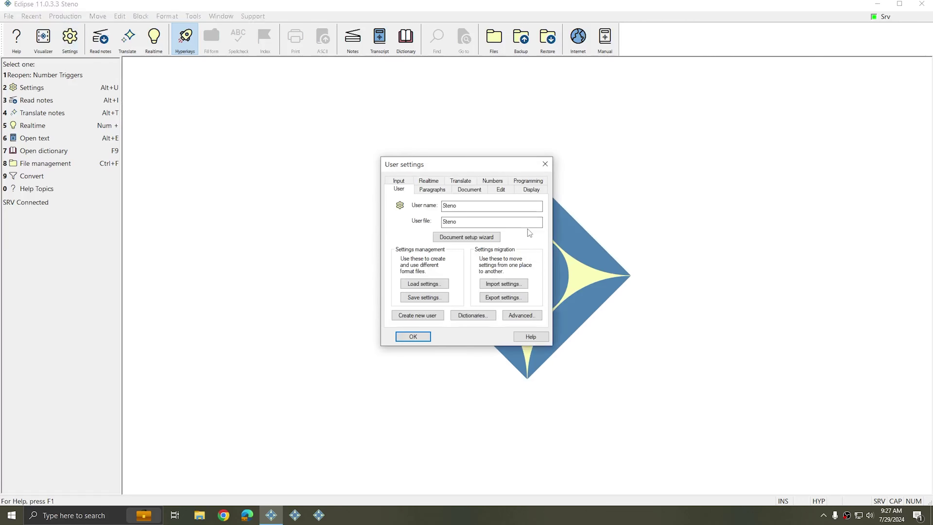
click(492, 181)
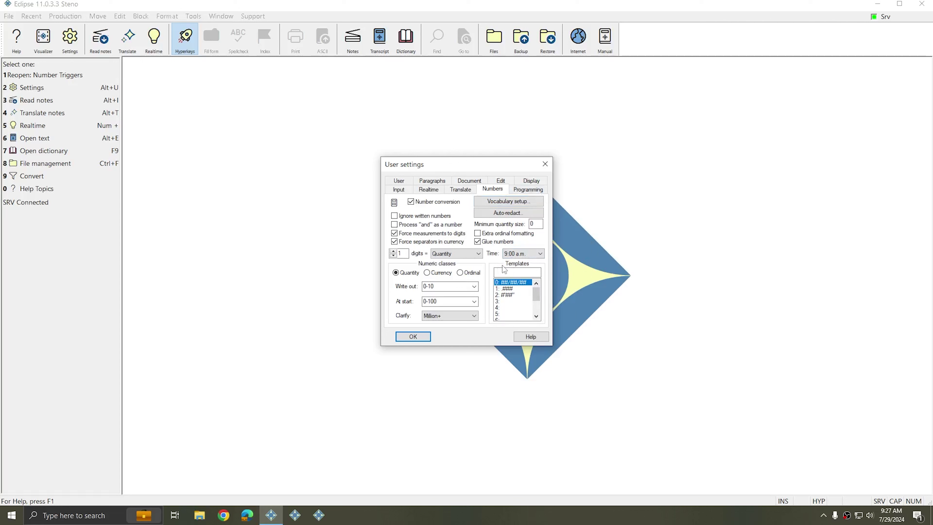
click(512, 271)
click(512, 289)
click(510, 295)
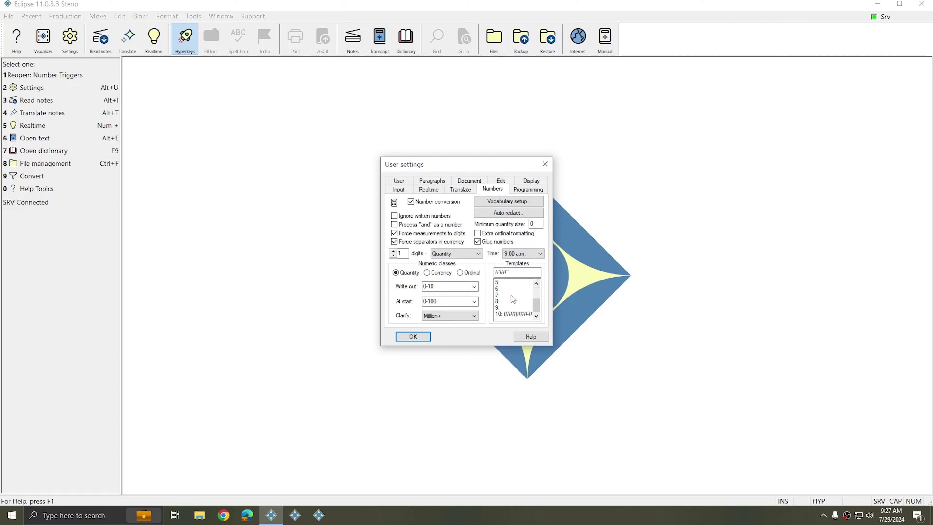
scroll(514, 299, up, 2)
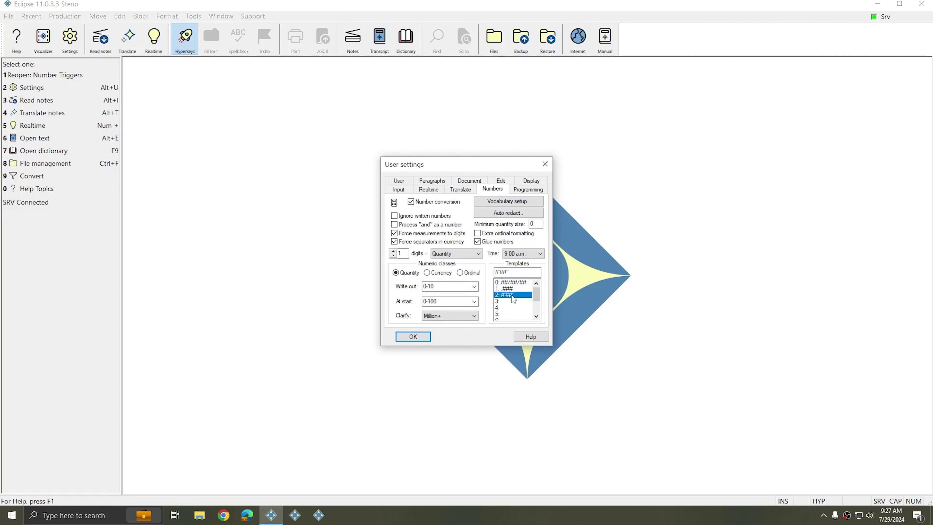
click(519, 282)
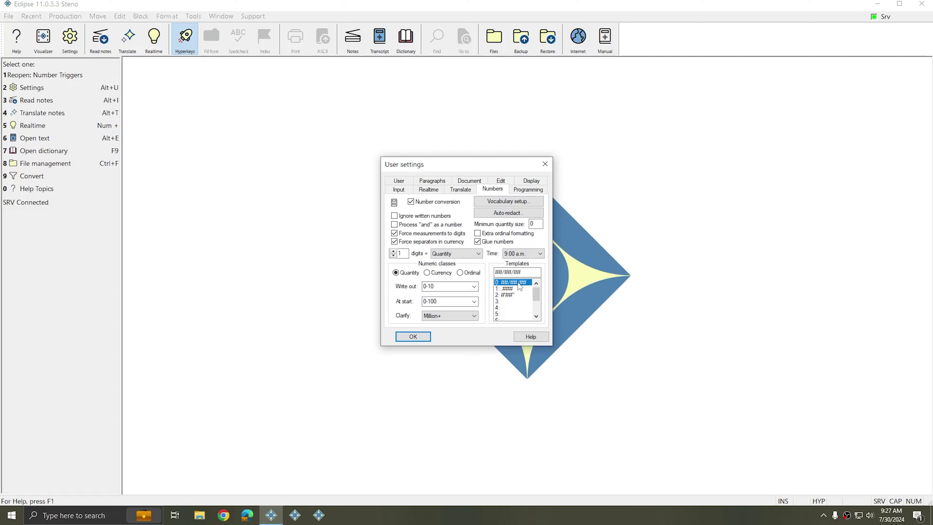
click(509, 290)
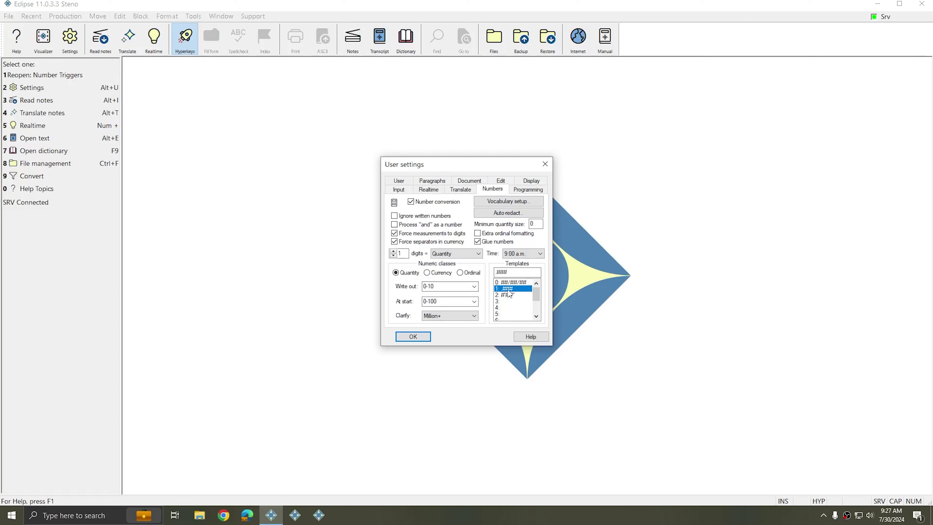
click(511, 295)
scroll(515, 305, down, 2)
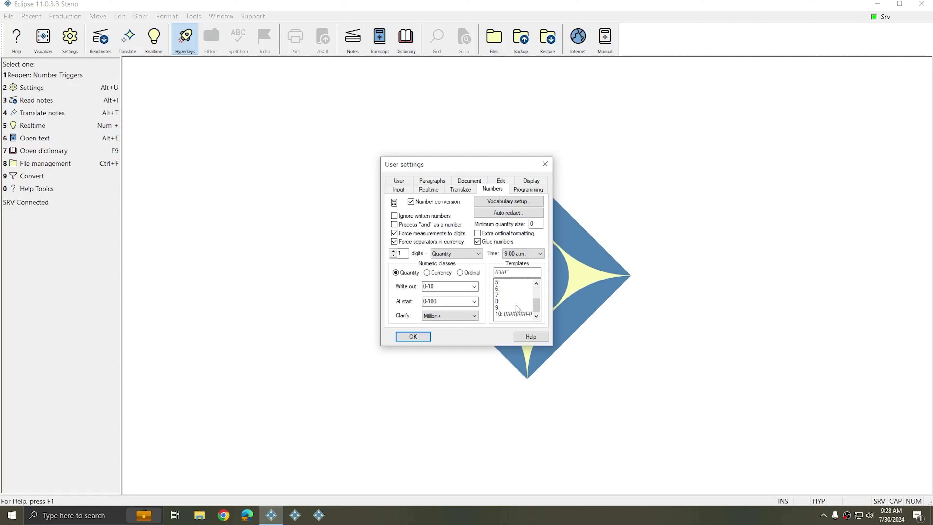
click(516, 314)
- Swap a slash in the slot 0 date template for a dash, then restore the slash
scroll(516, 313, up, 2)
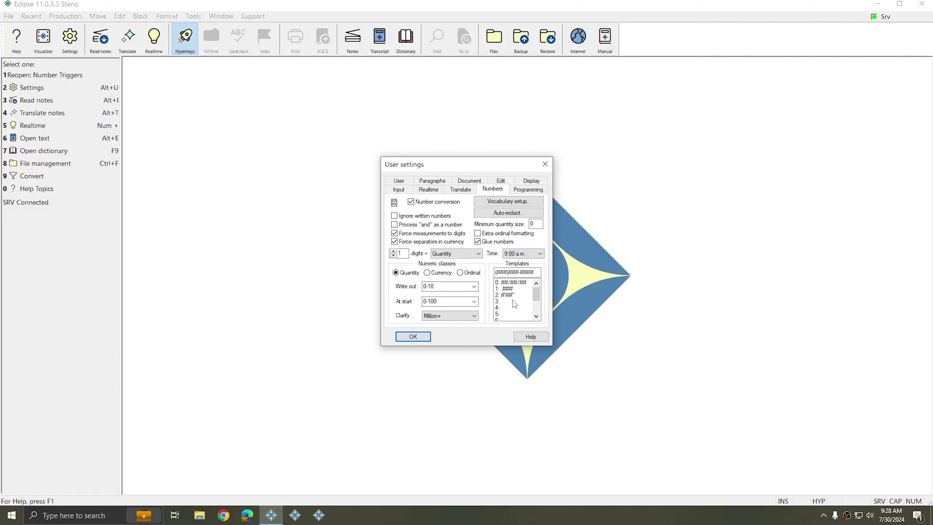
click(506, 281)
click(506, 272)
key(BackSpace)
text(-)
key(BackSpace)
text(/##/)
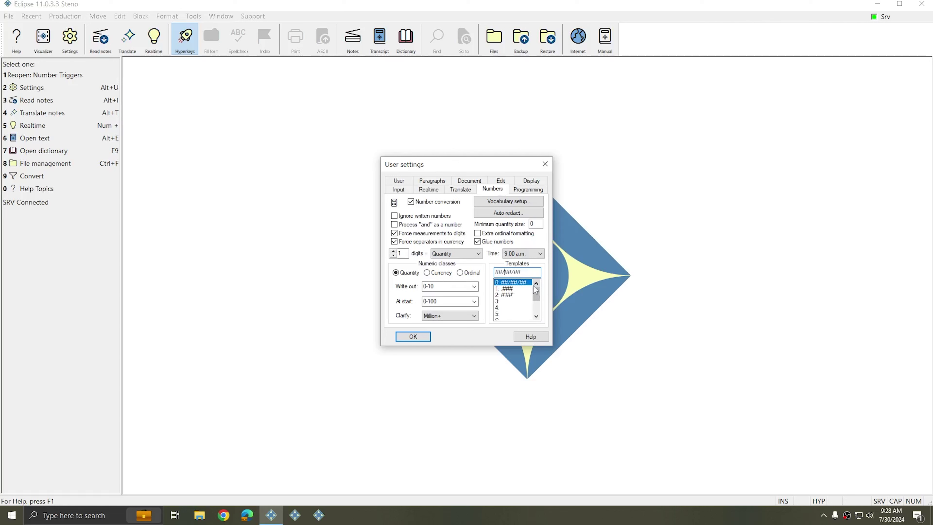
- Review the templates in slots 10, 1, 2 and 0 again, leaving them unchanged
scroll(520, 296, down, 2)
click(518, 314)
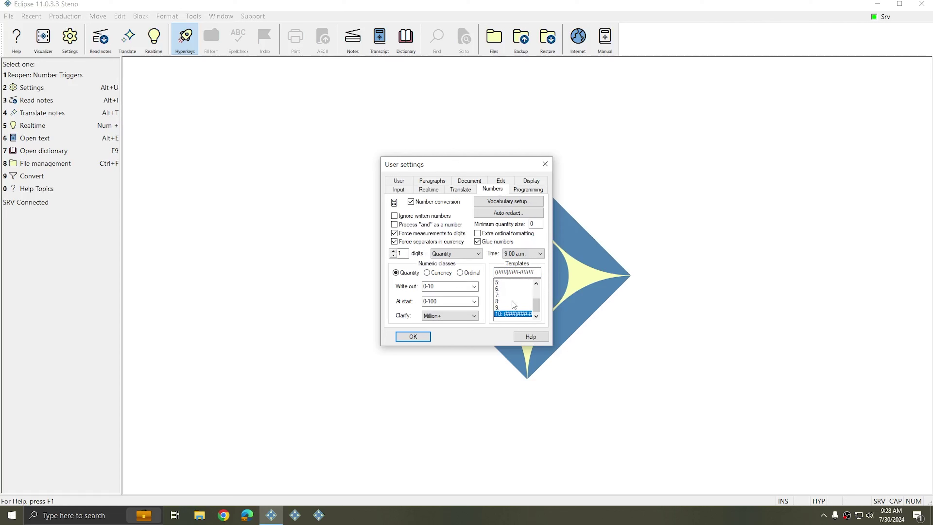
scroll(516, 292, up, 2)
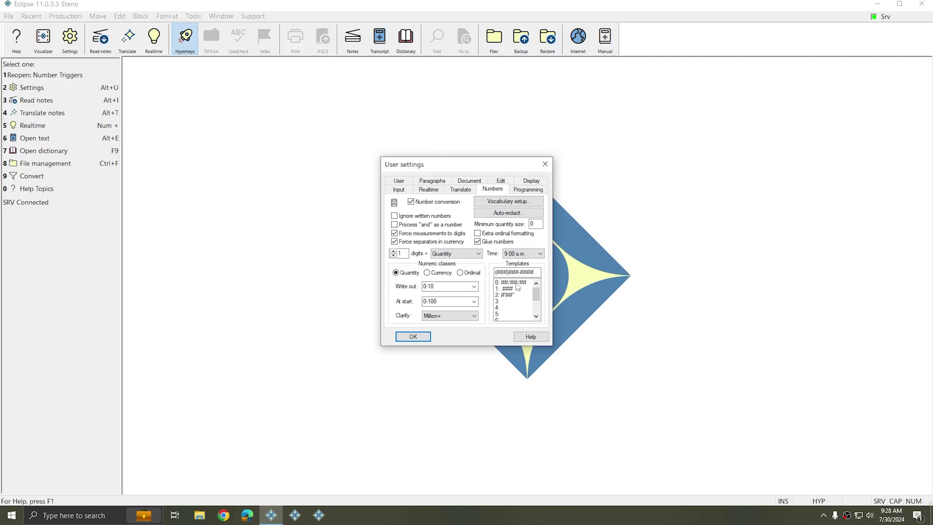
click(515, 288)
click(513, 295)
scroll(515, 301, down, 2)
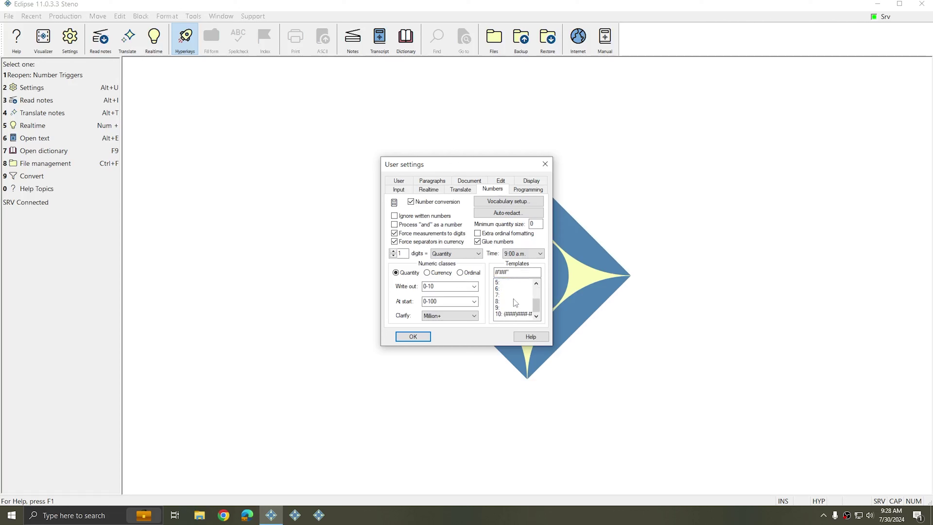
click(514, 314)
scroll(516, 315, up, 2)
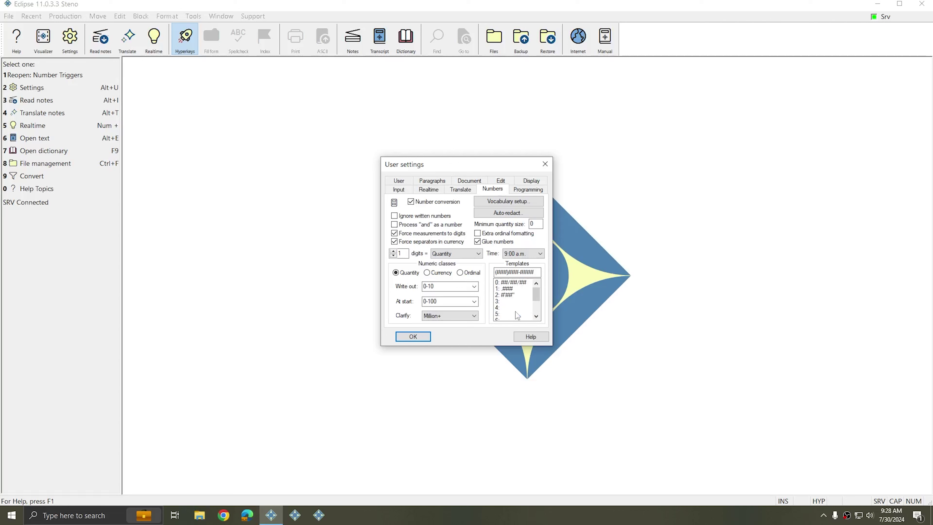
click(518, 283)
click(514, 289)
click(512, 295)
scroll(512, 300, down, 2)
click(521, 316)
scroll(522, 318, up, 2)
- Enter the pattern '# ###.###-####(#)(#)(#)' into the empty template slot 3
click(512, 302)
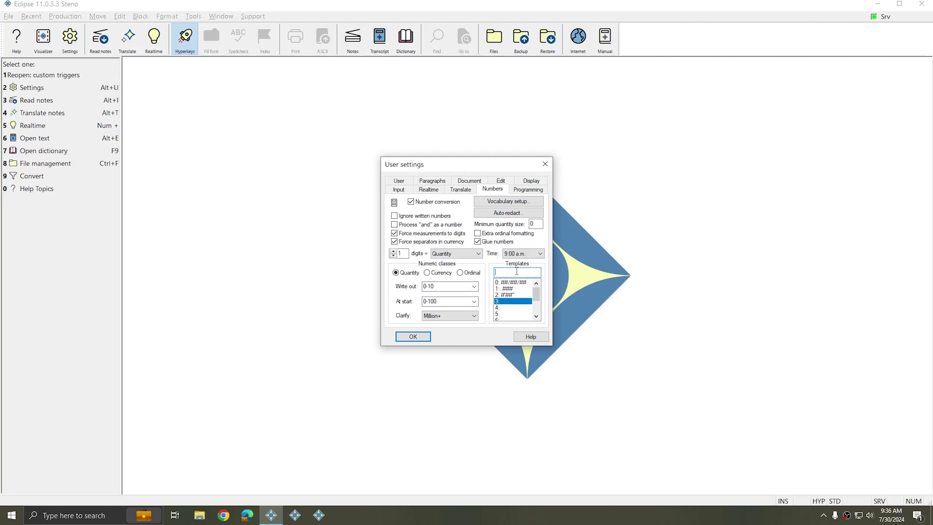
text(#)
text( ###)
text(.###)
text(-####)
text((#)(#)(#))
key(Home)
- Save the user settings and open the notes file custom triggers.not
click(413, 336)
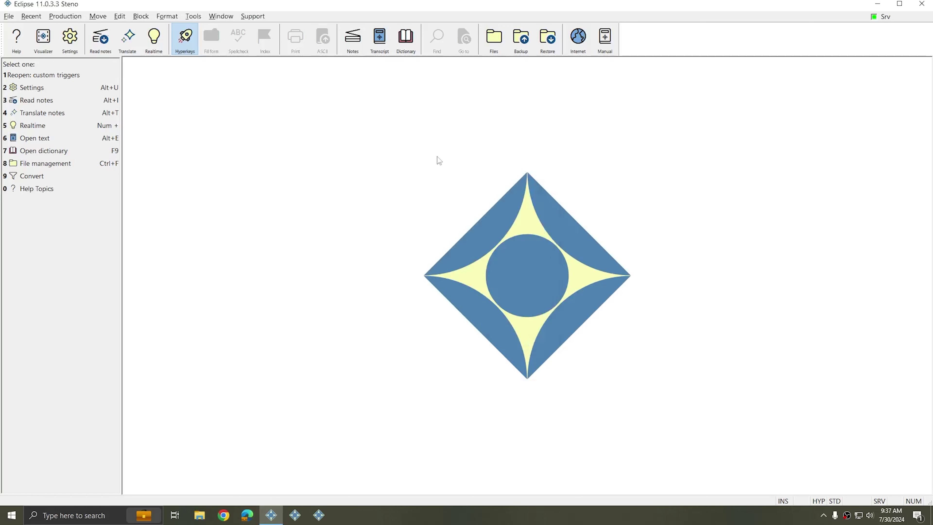
click(353, 39)
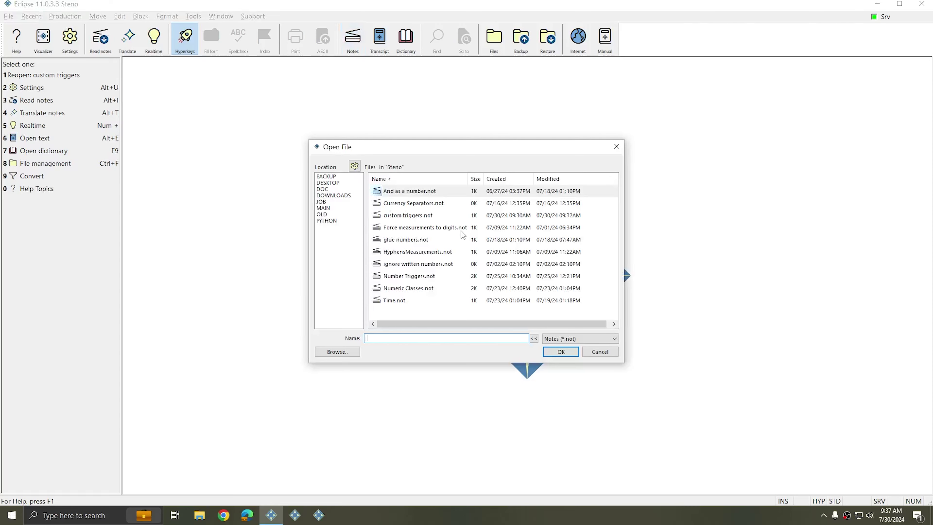
double_click(415, 215)
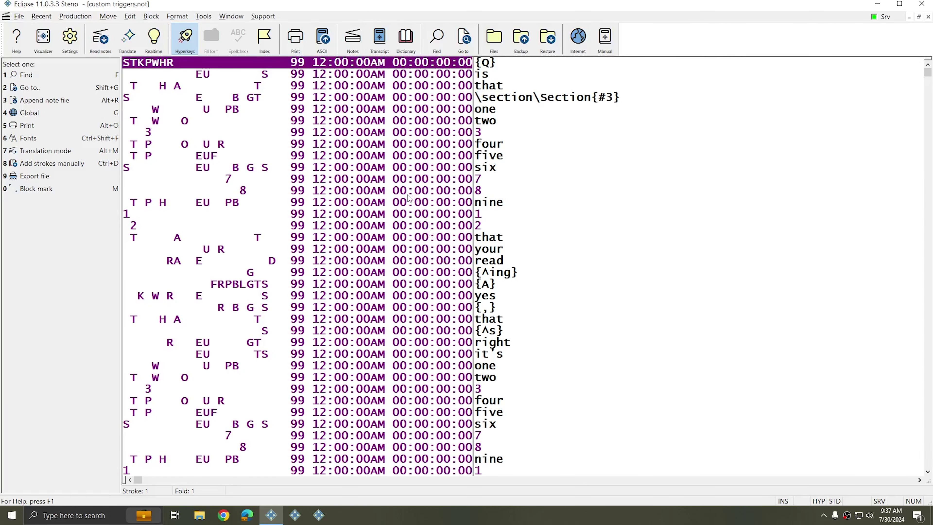
- Select the SEBGT stroke and start a global definition of \section\Section{#3}
click(460, 111)
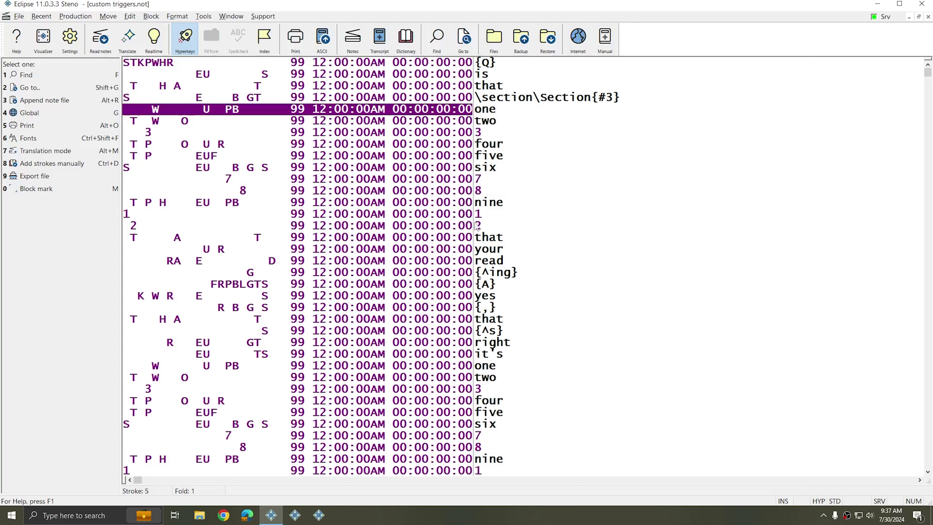
click(471, 97)
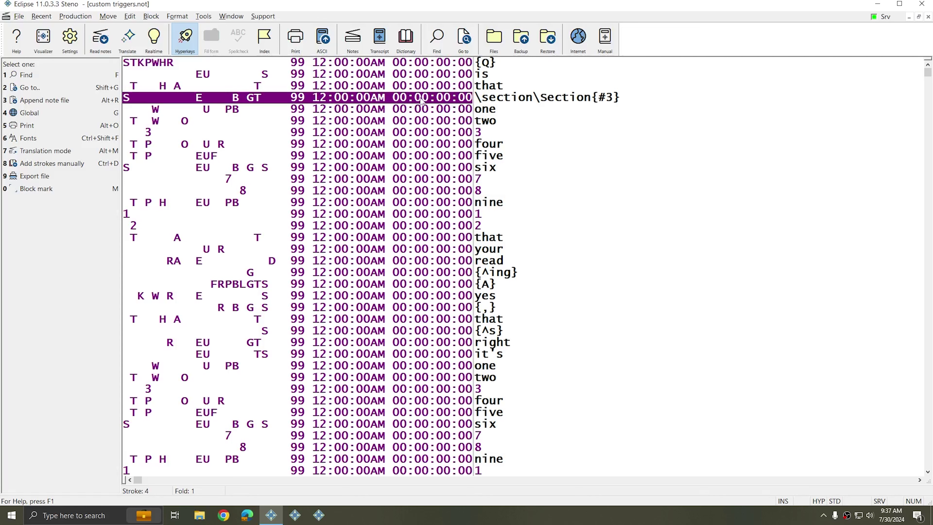
text(g)
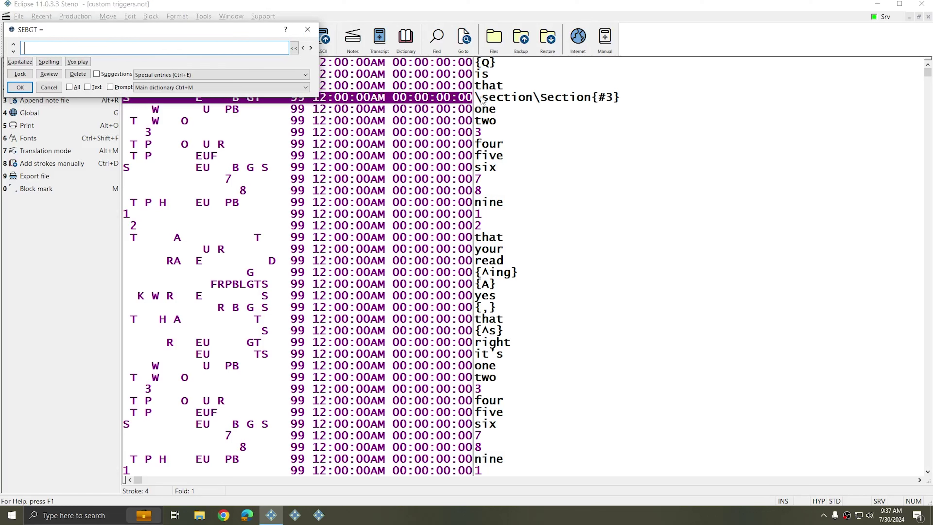
text(\section\Section{#3})
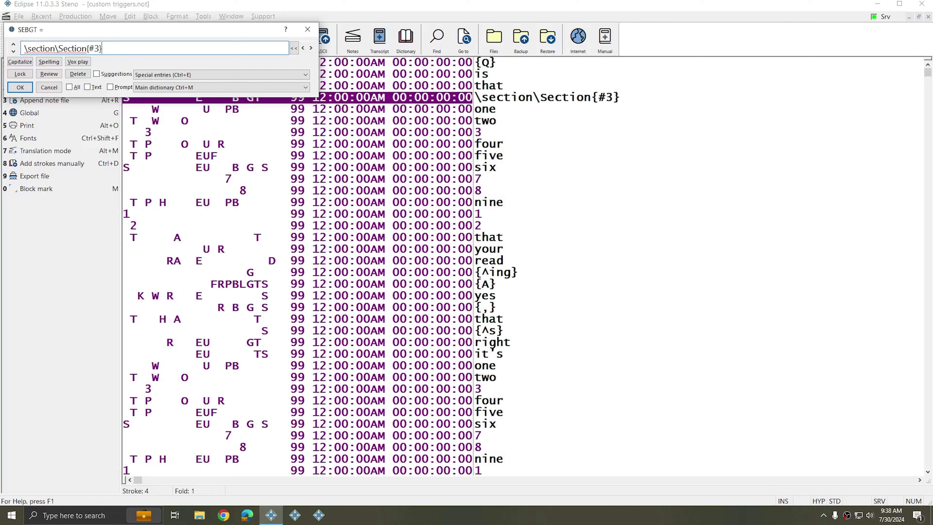
- Confirm the global definition of SEBGT as \section\Section{#3}
key(Return)
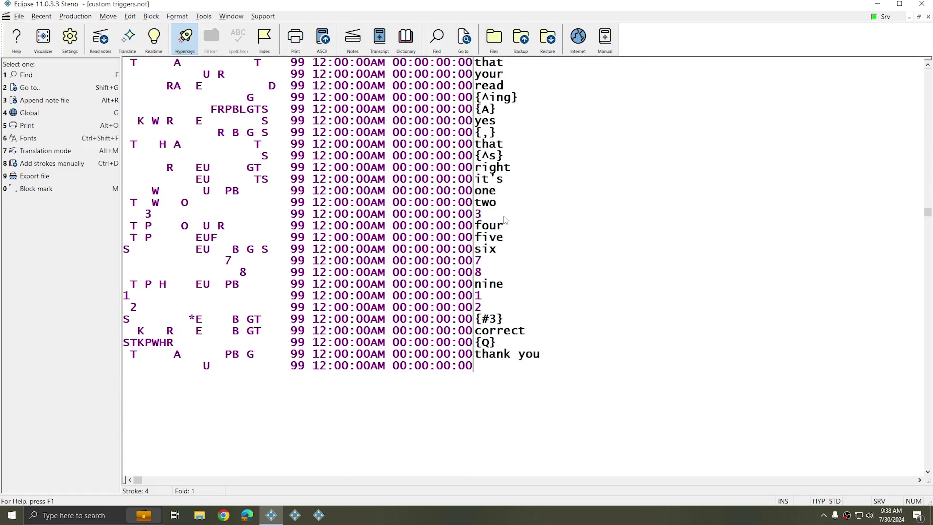
- Mark the number strokes from one through 2 and select the {#3} stroke
drag(468, 191, 473, 312)
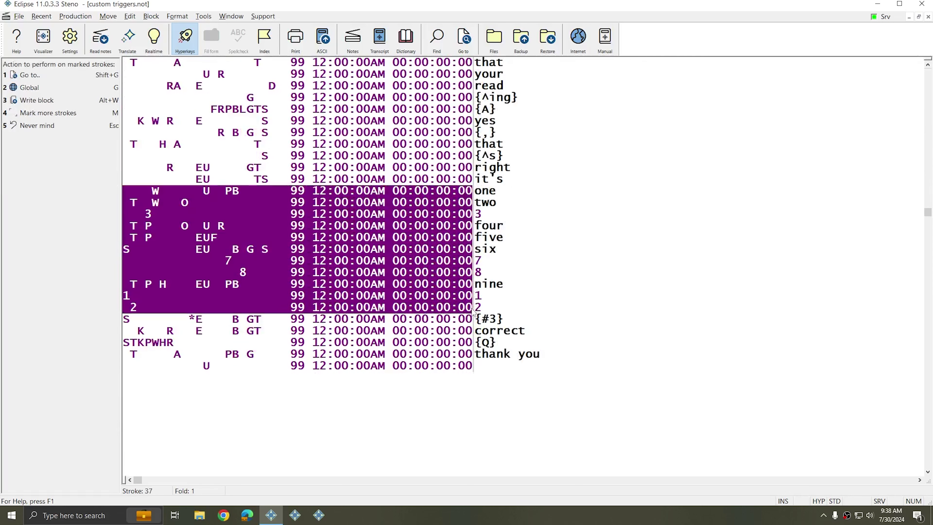
click(472, 284)
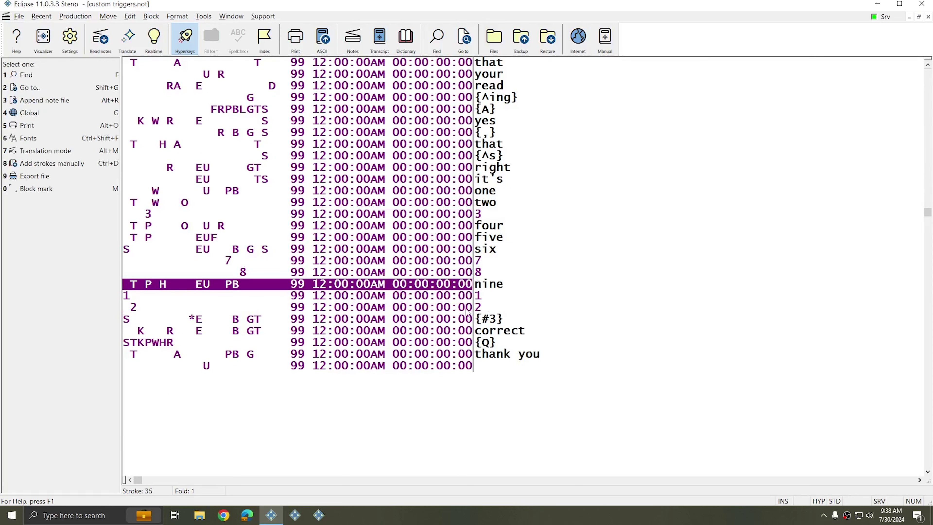
click(480, 316)
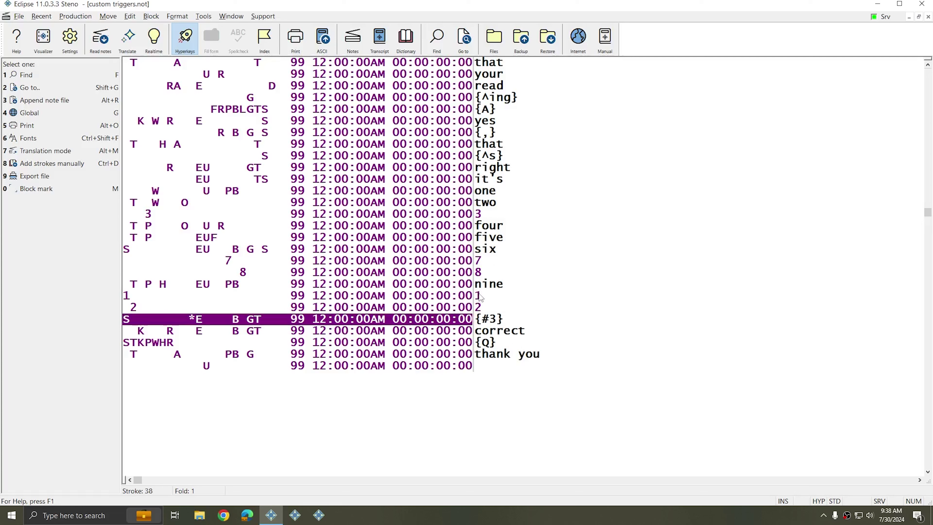
key(ctrl+t)
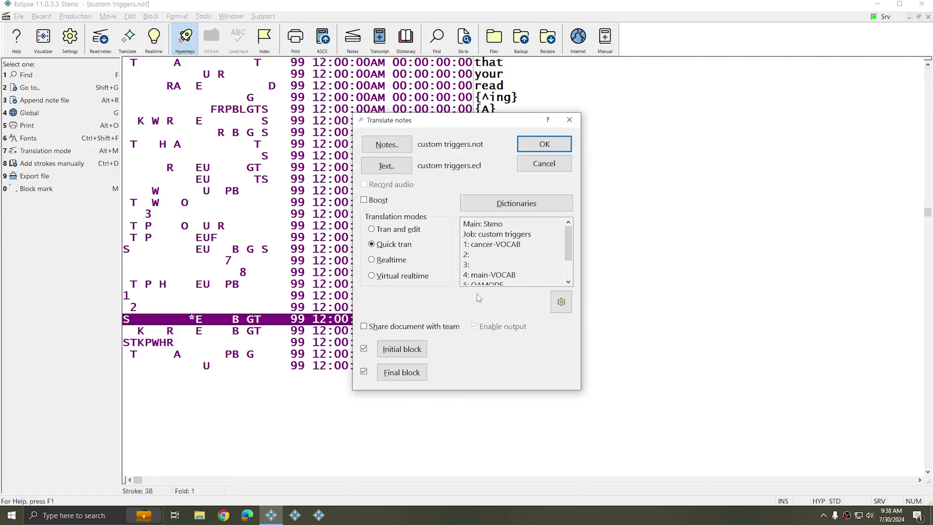
key(Return)
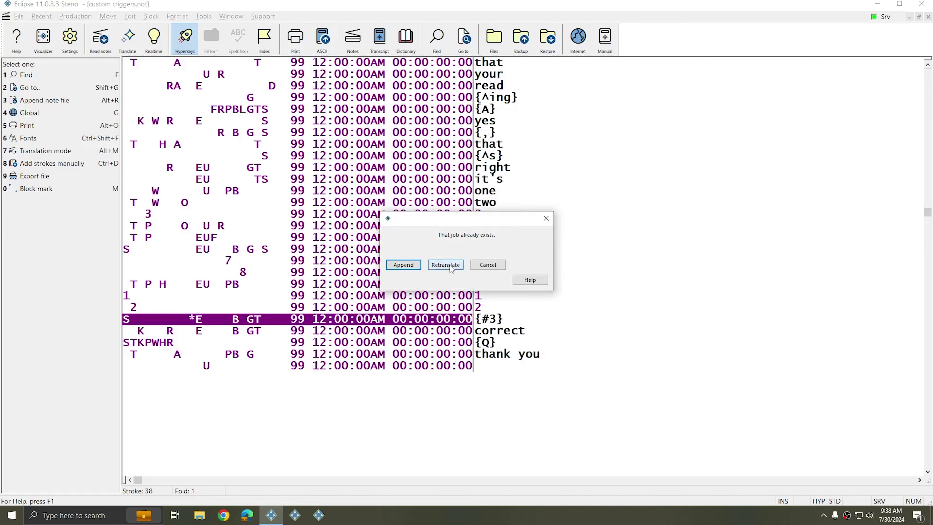
click(453, 270)
click(473, 261)
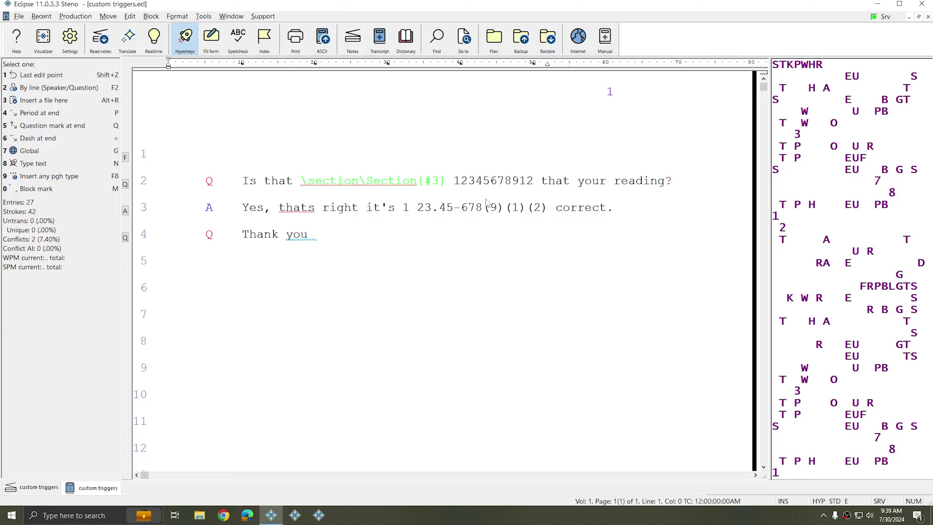
click(458, 183)
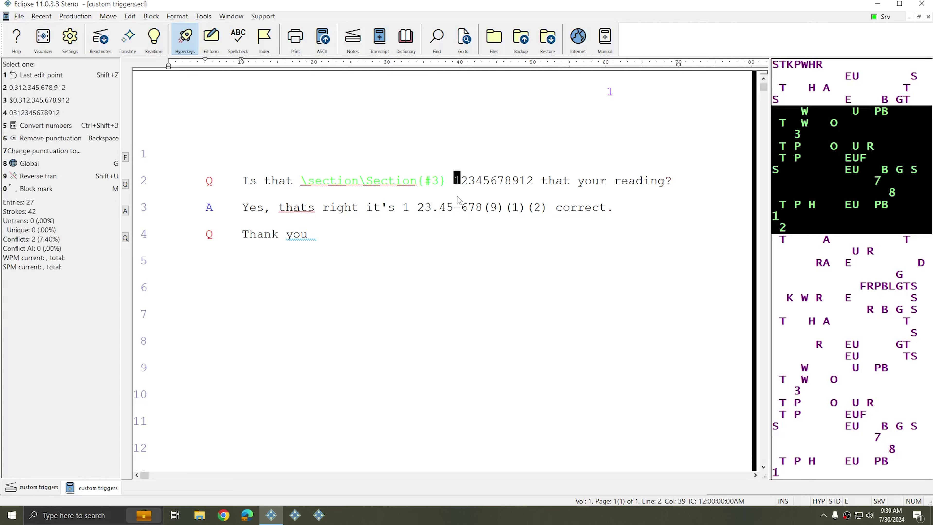
- Resolve the section conflict as Section and settle the missing lockspace prompt
click(307, 181)
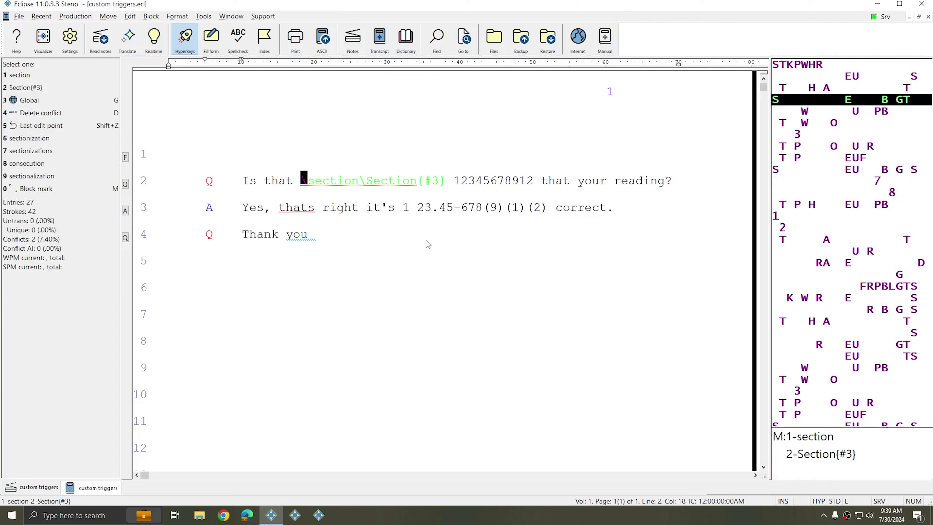
key(2)
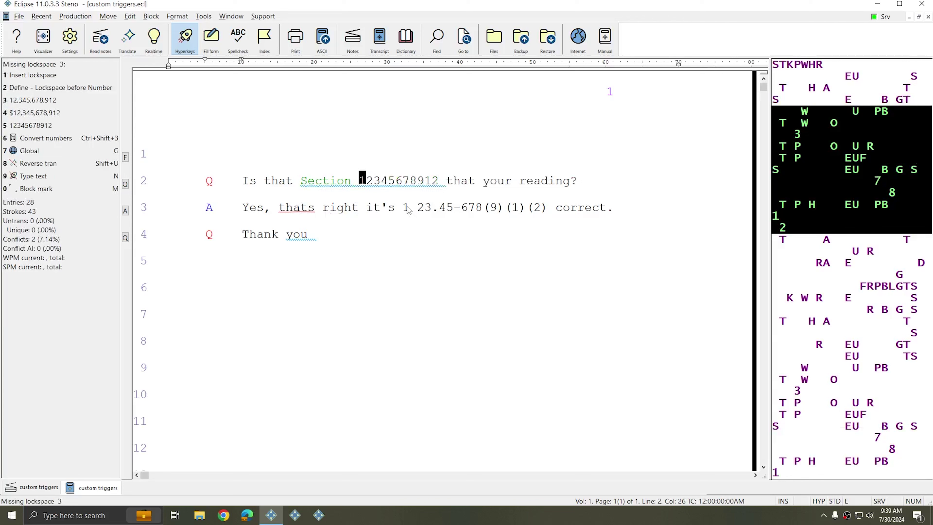
key(1)
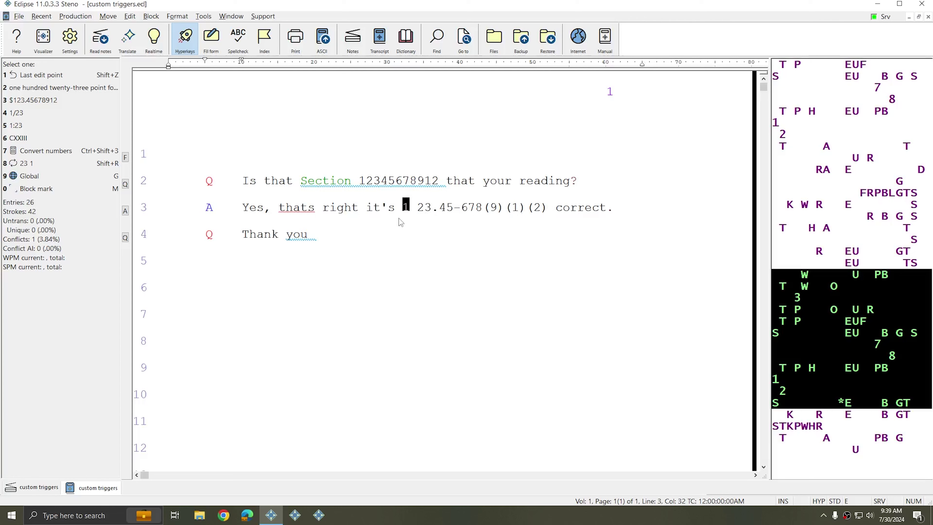
- Reopen User settings on the Numbers tab with template 3 selected
key(ctrl+u)
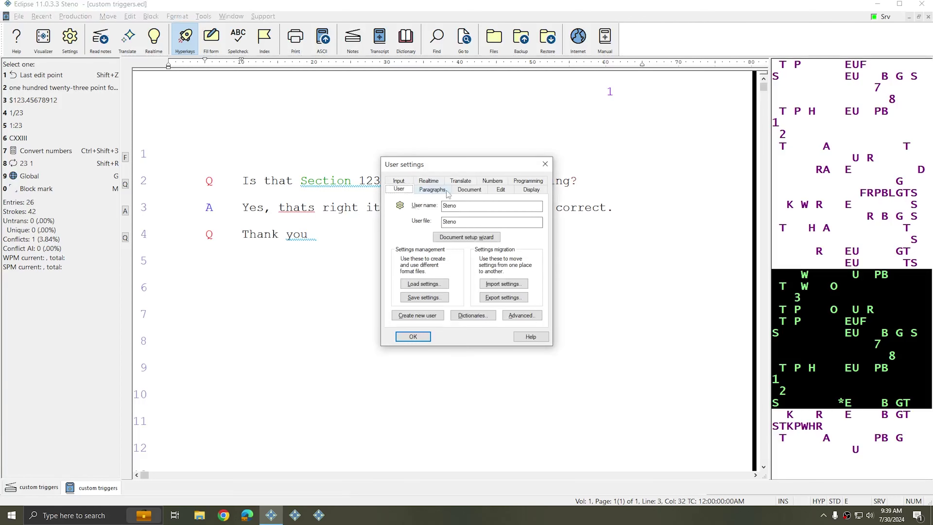
drag(453, 168, 678, 157)
click(725, 166)
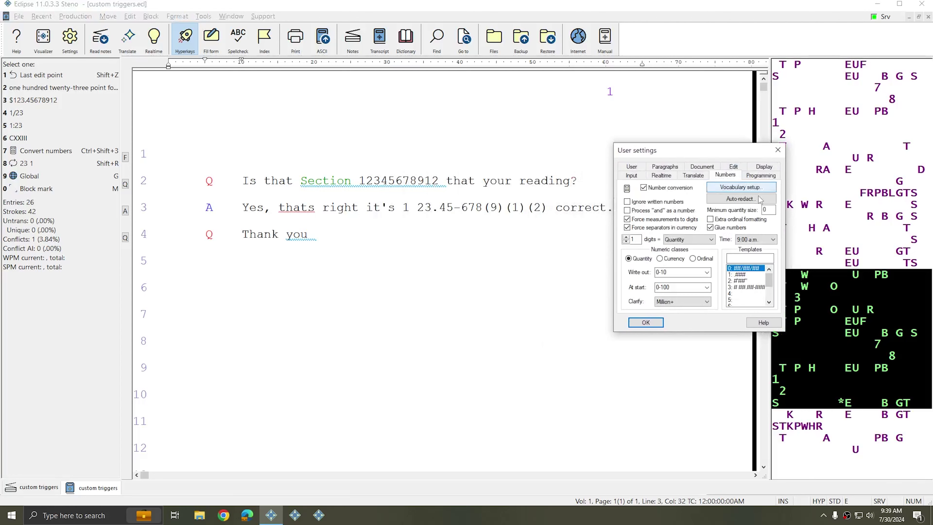
click(759, 286)
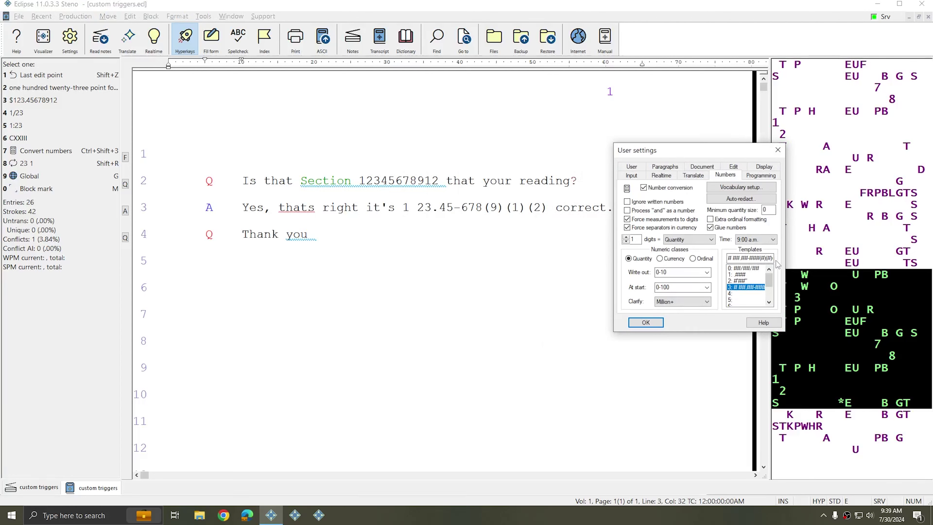
- Close the settings, retranslate the notes into the existing transcript, and check lines 2 and 3
click(778, 149)
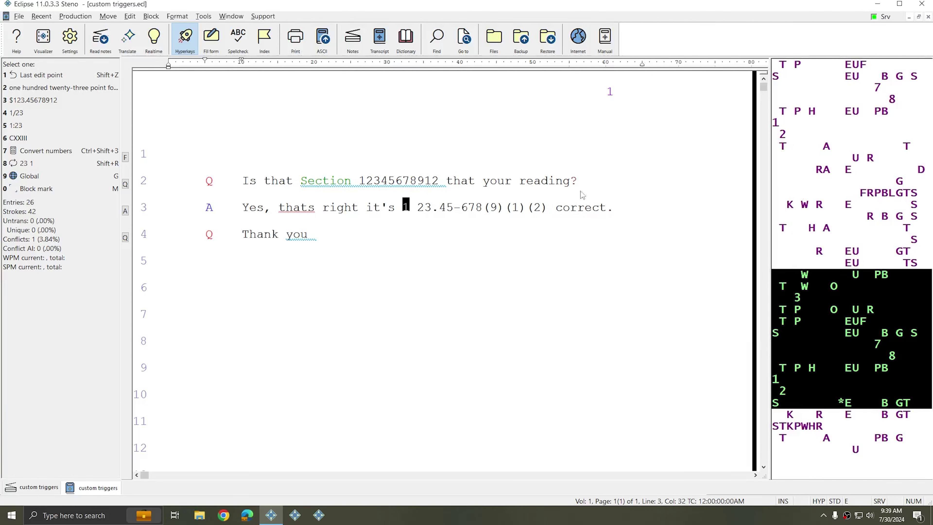
click(306, 185)
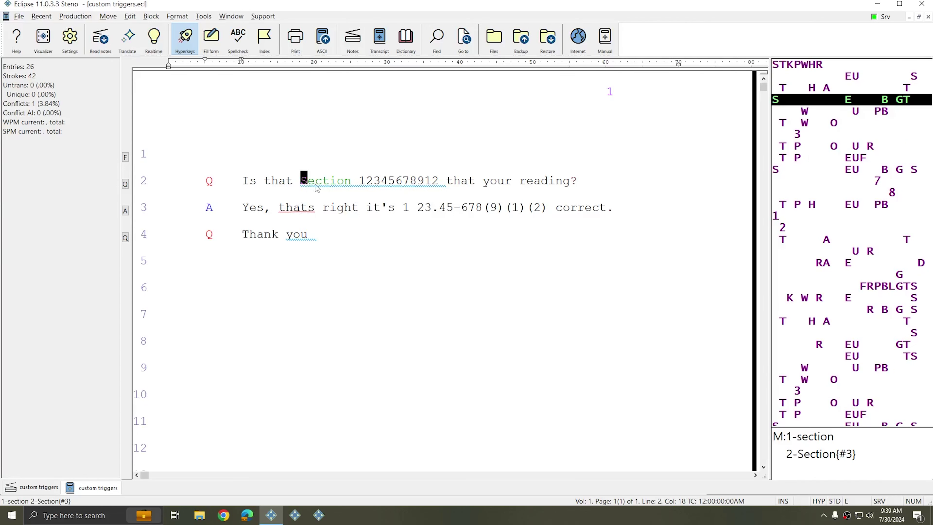
key(alt+t)
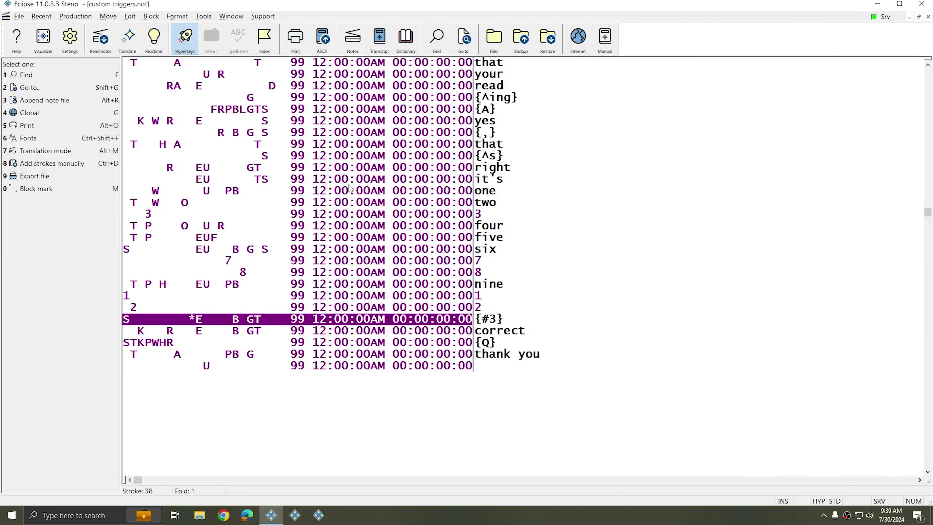
click(544, 144)
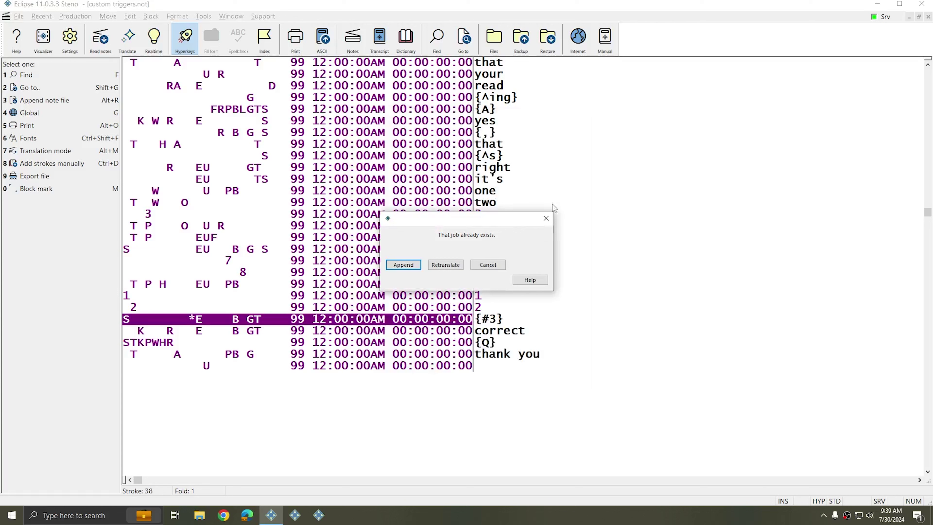
click(460, 272)
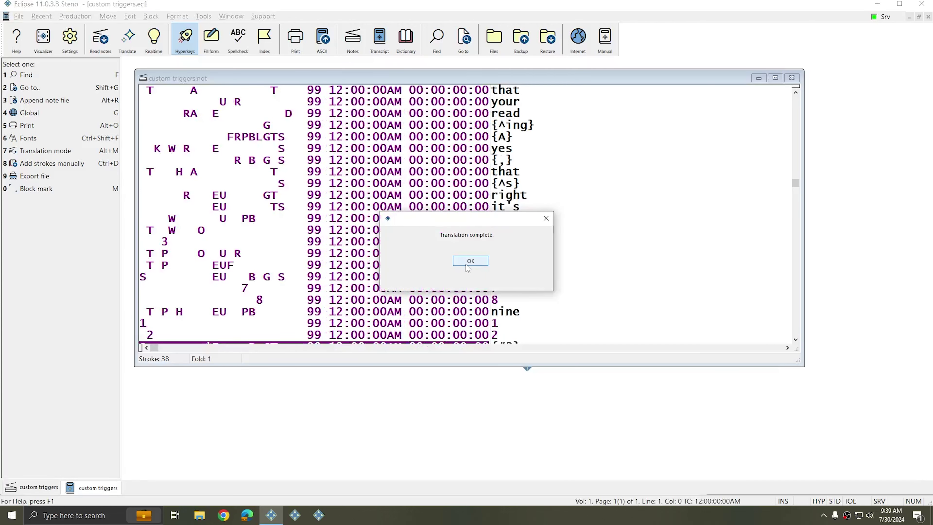
click(467, 261)
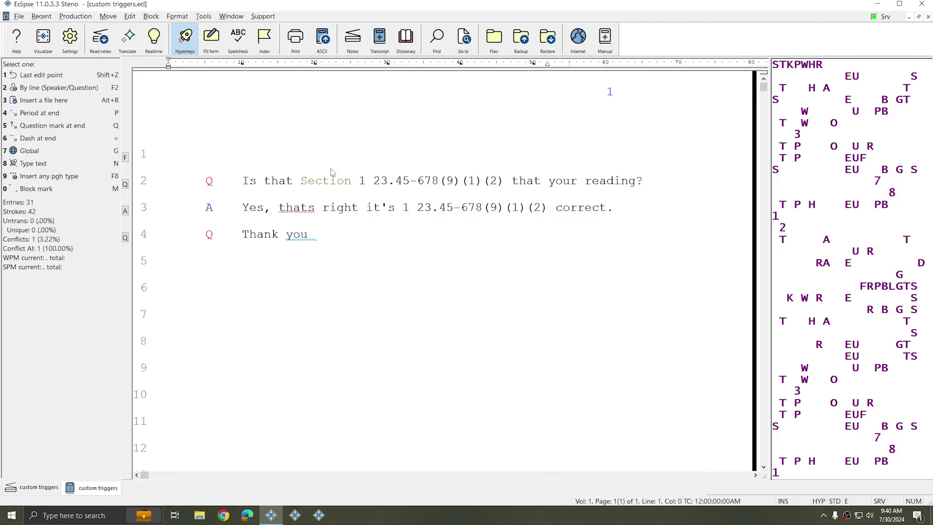
click(302, 182)
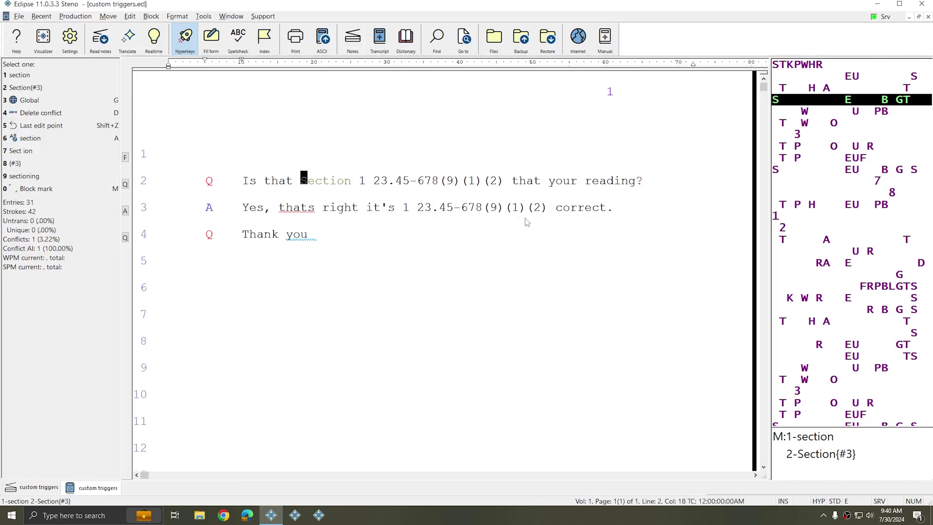
click(543, 209)
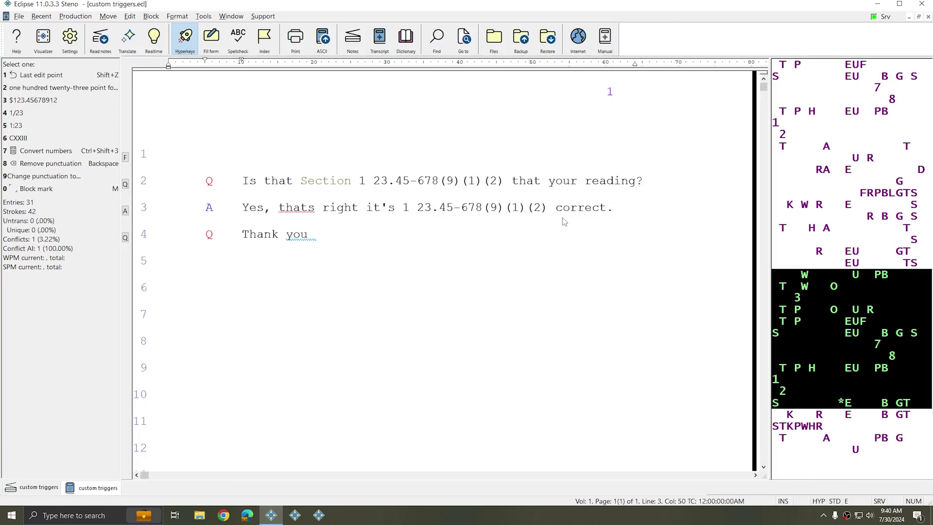
- Reopen the Numbers settings with template 3 selected
click(568, 211)
click(70, 36)
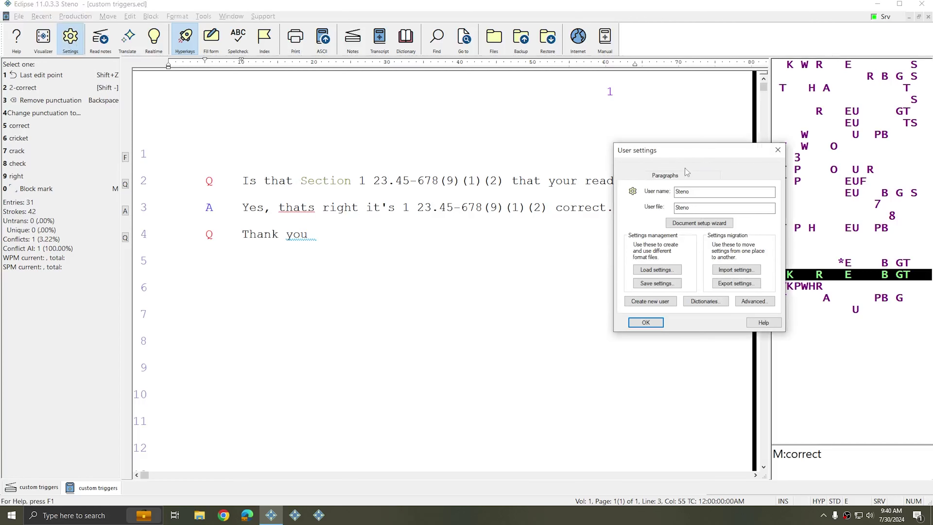
click(708, 167)
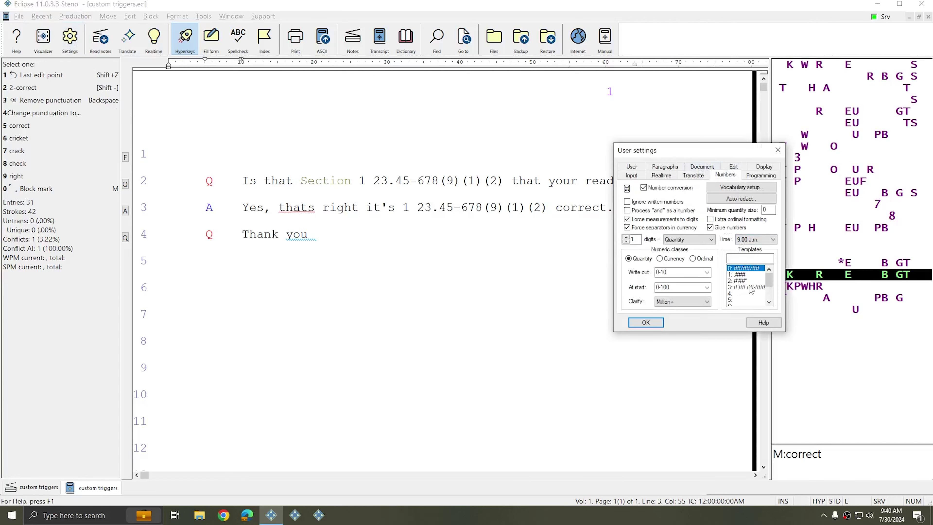
click(749, 287)
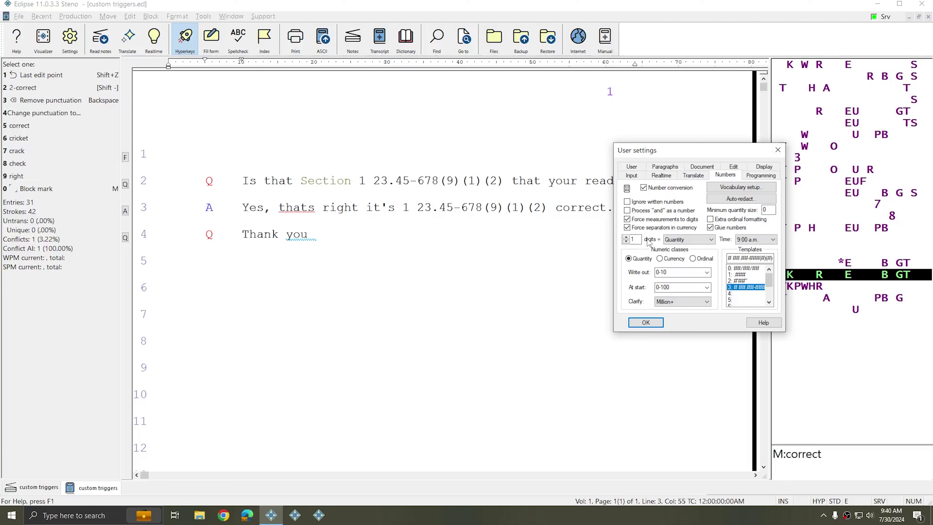
- Raise digits to 11, assign the User 3 format type, and save the settings
click(625, 237)
click(625, 237)
click(625, 237)
click(626, 237)
click(626, 237)
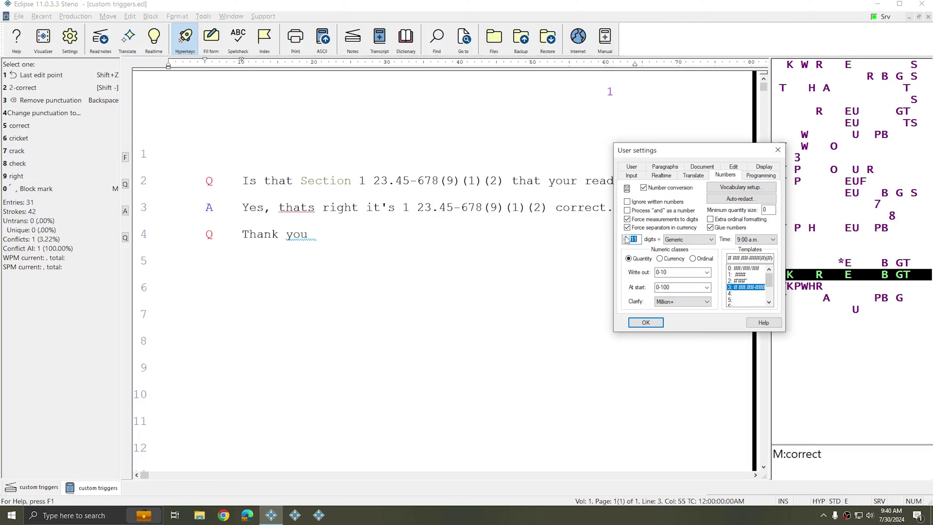
click(711, 239)
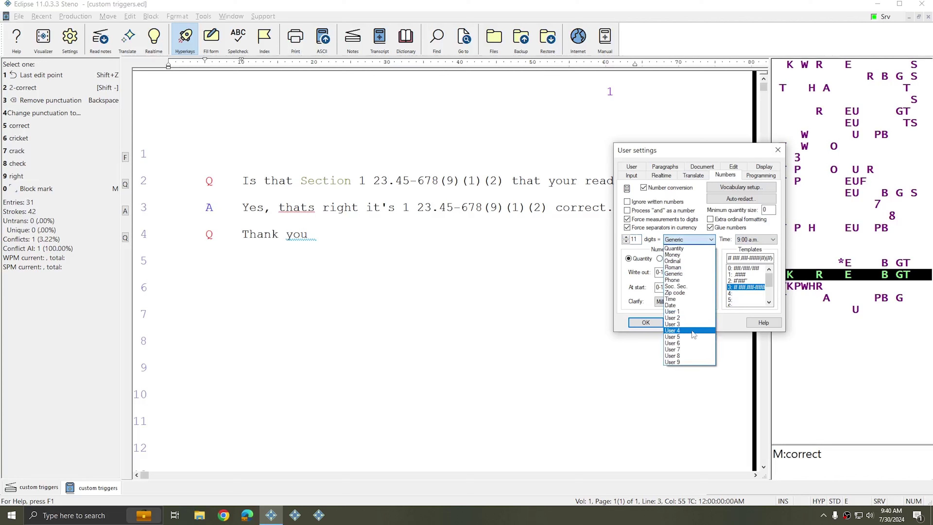
click(685, 324)
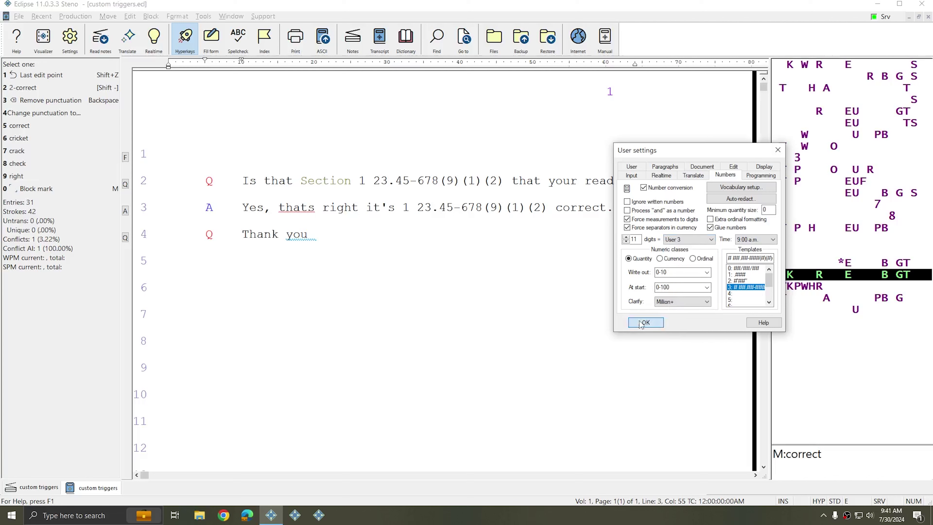
click(651, 323)
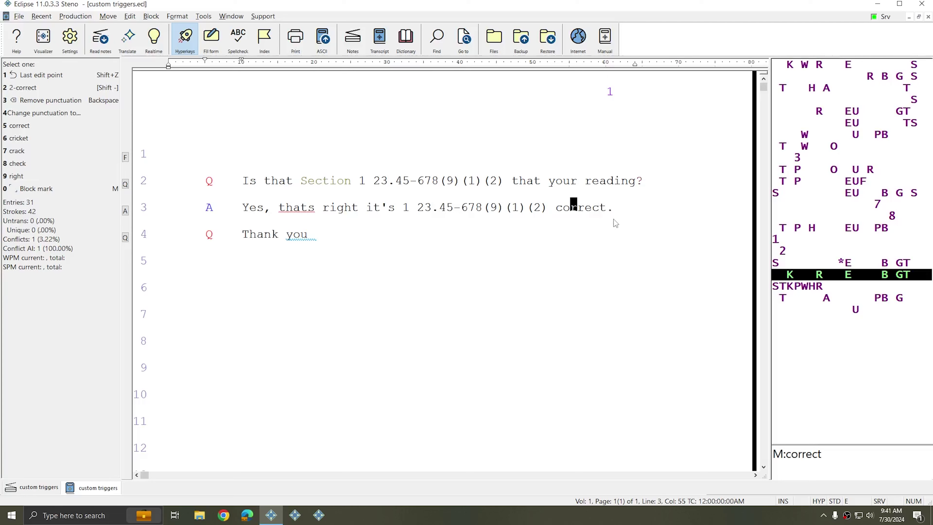
- In the steno notes, write the strokes one through 2 as a new appended block
key(m)
click(477, 314)
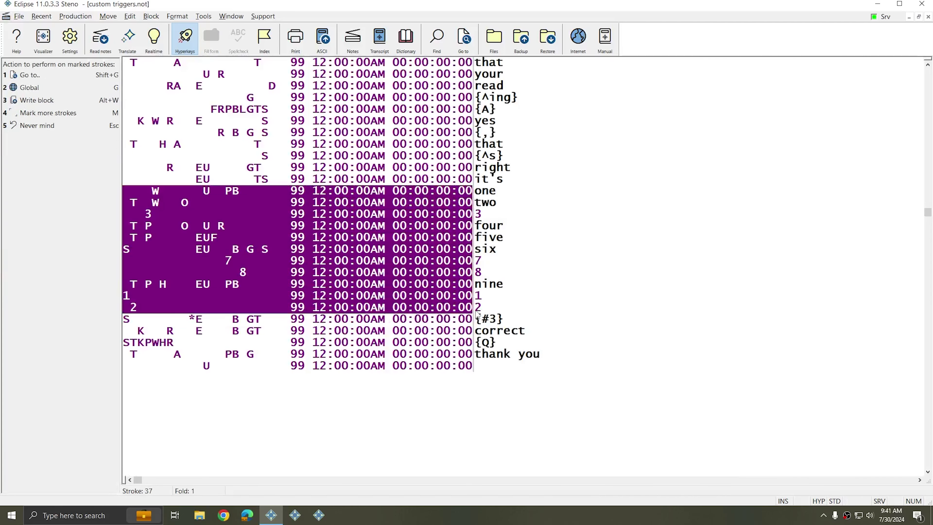
key(3)
key(Return)
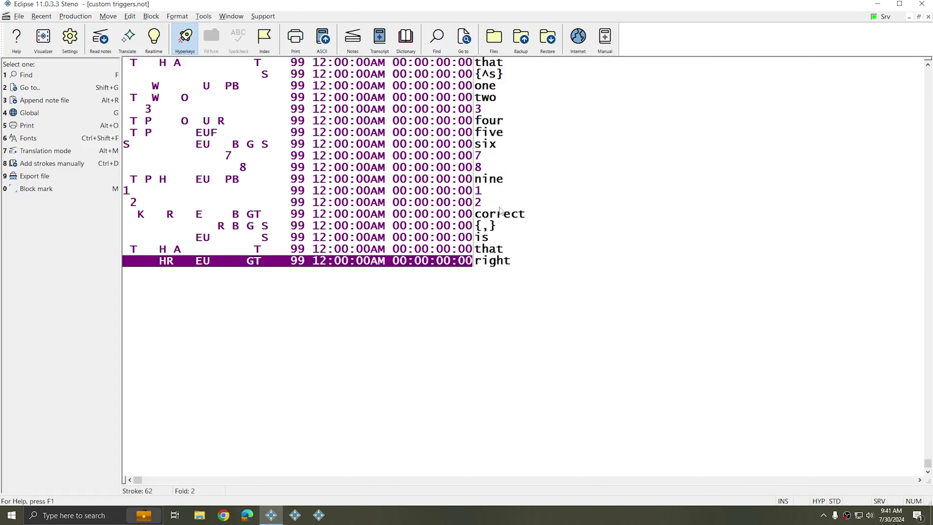
scroll(653, 229, up, 5)
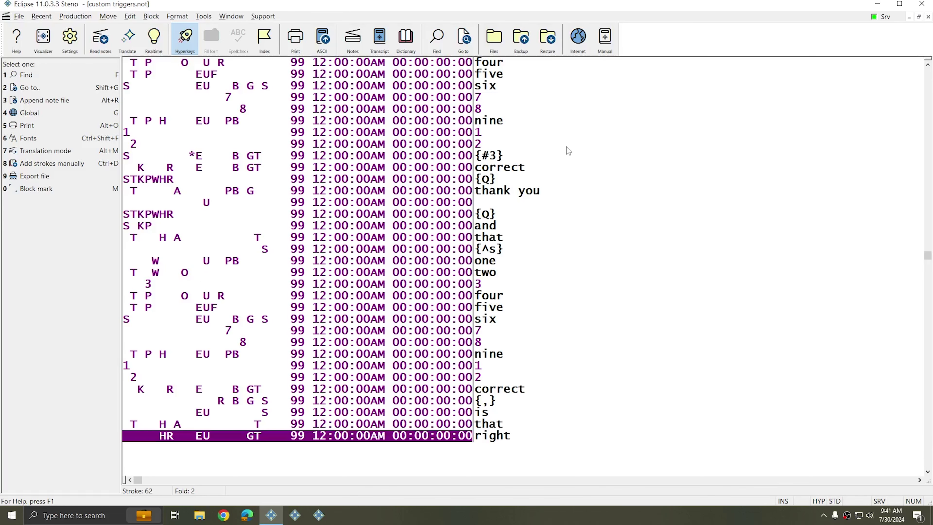
scroll(569, 184, down, 2)
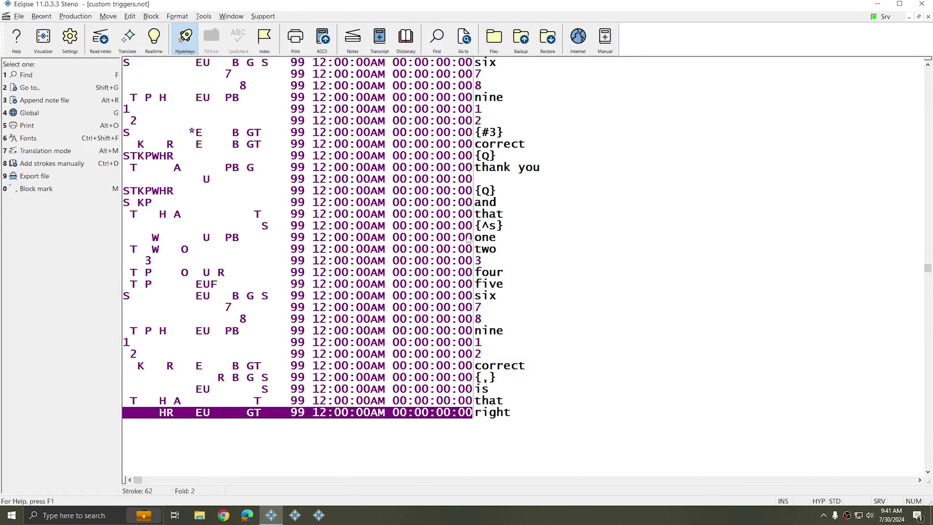
- Clear the marked number strokes and open the Translate notes settings
drag(469, 240, 465, 363)
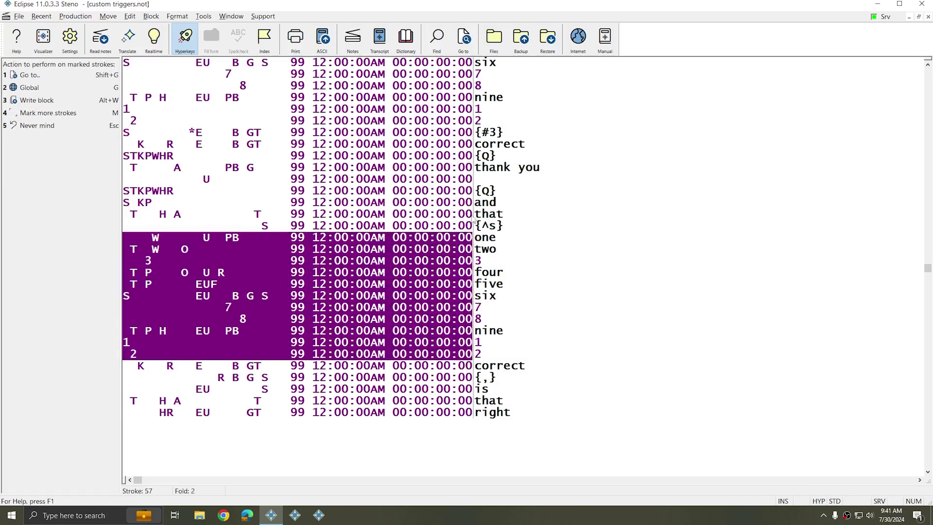
click(457, 193)
click(470, 389)
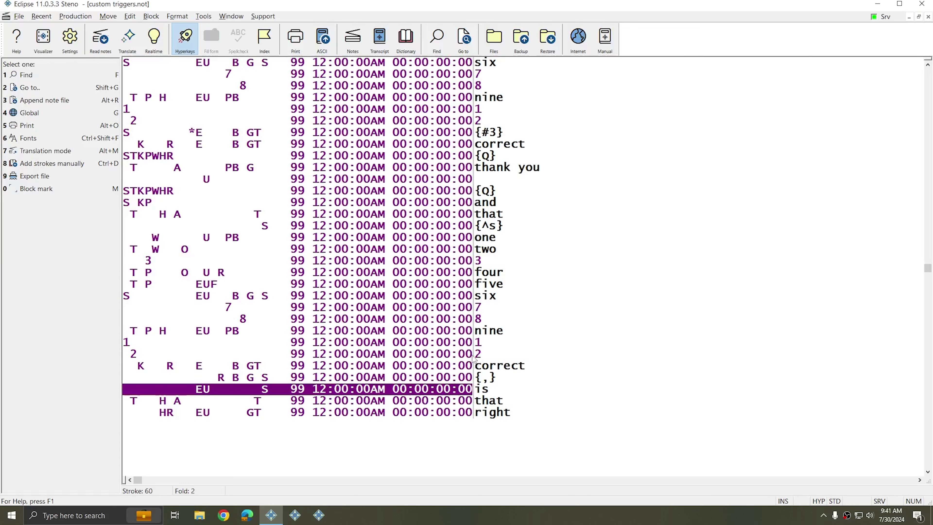
key(ctrl+t)
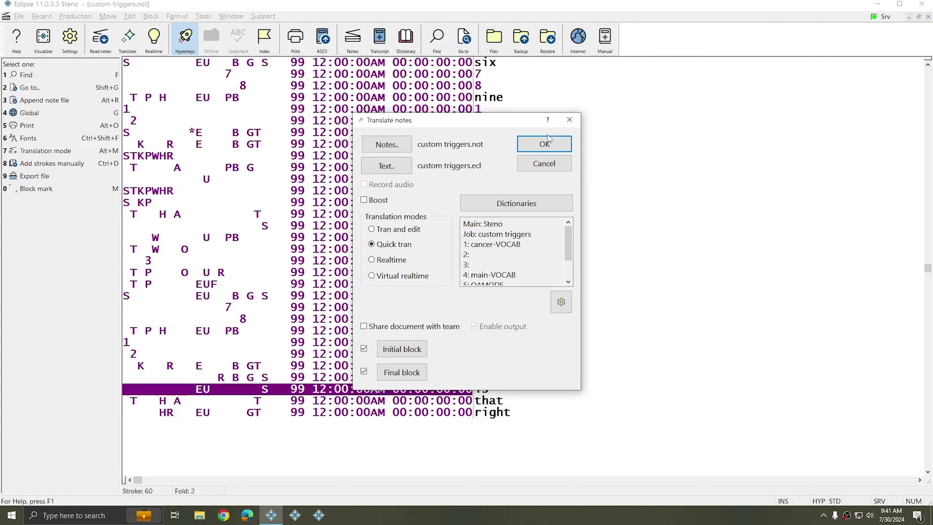
- Retranslate into the existing transcript and inspect the new line 5 series 1 23.45-678(9)(1)(2)
click(544, 143)
click(445, 264)
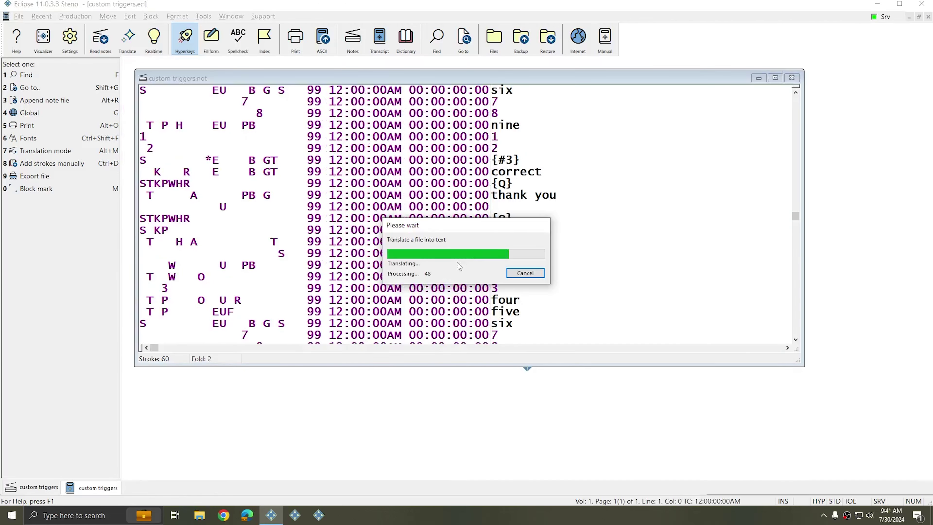
click(471, 262)
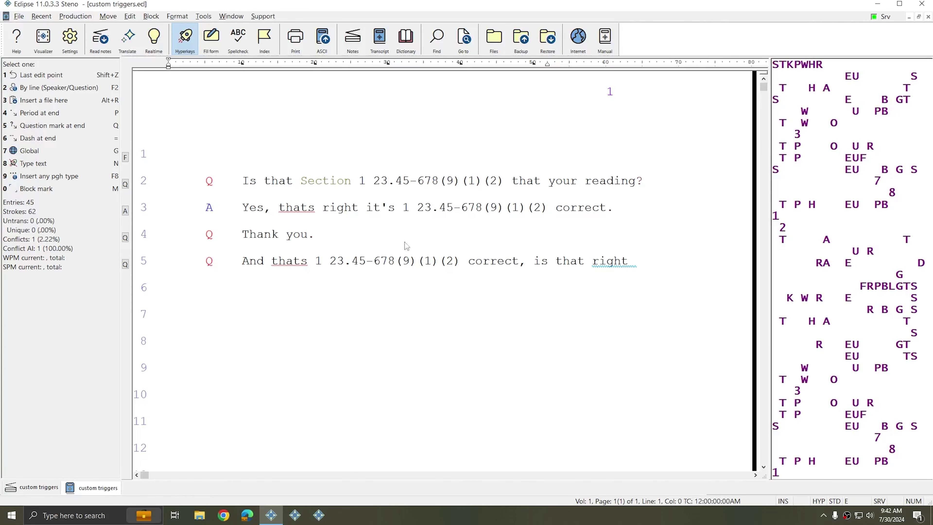
click(406, 207)
click(325, 259)
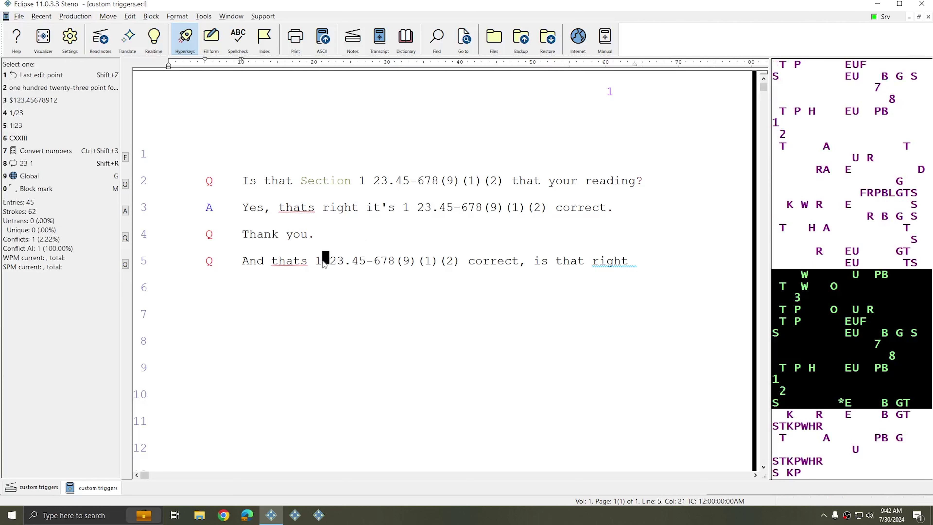
right_click(319, 264)
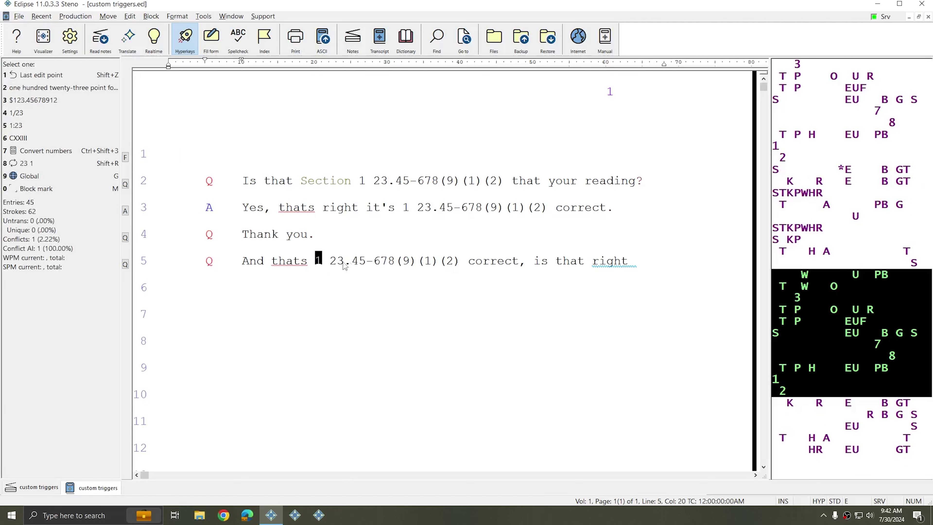
click(290, 261)
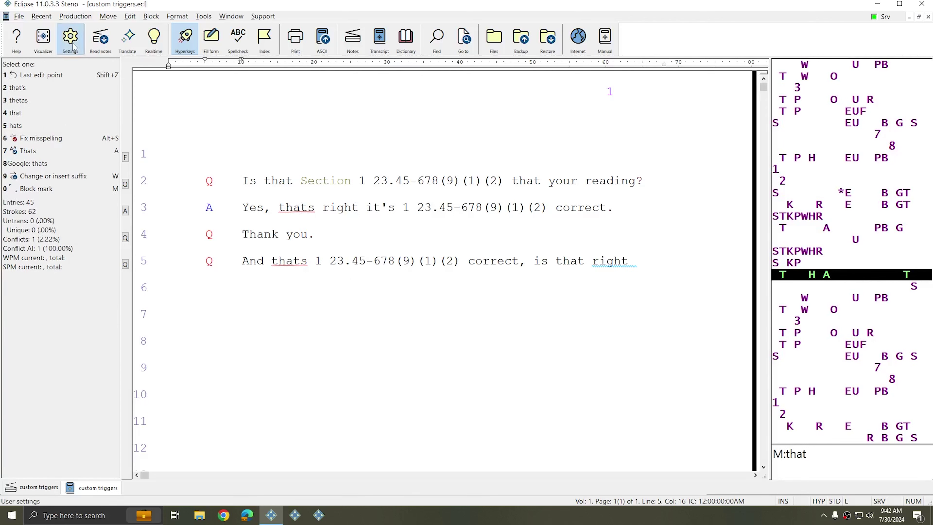
- Set 11-digit numbers to the User 3 template in Numbers settings, then return to custom triggers.not
click(70, 37)
click(725, 166)
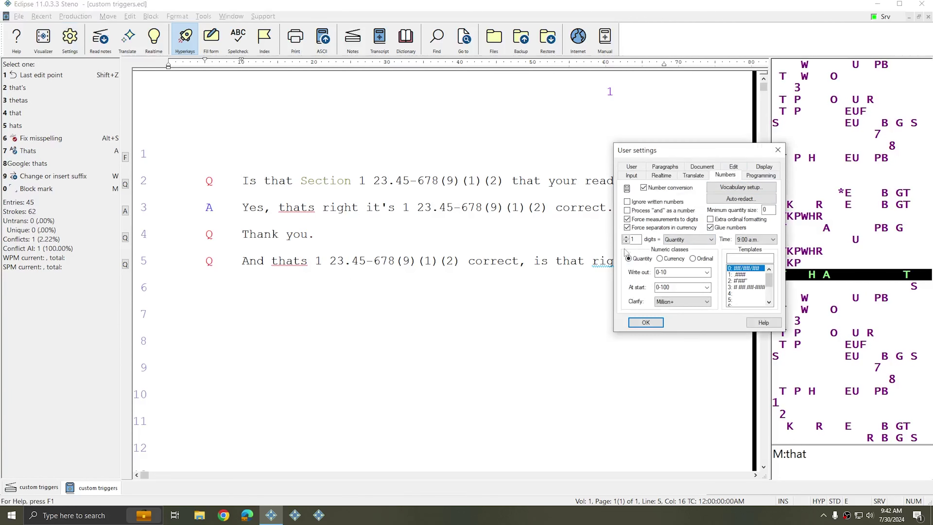
click(626, 238)
click(625, 237)
click(744, 288)
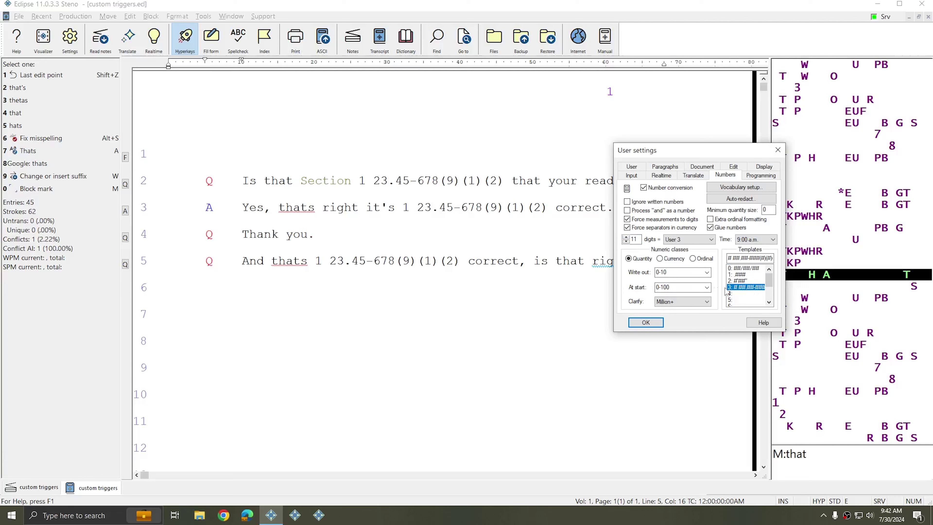
click(778, 150)
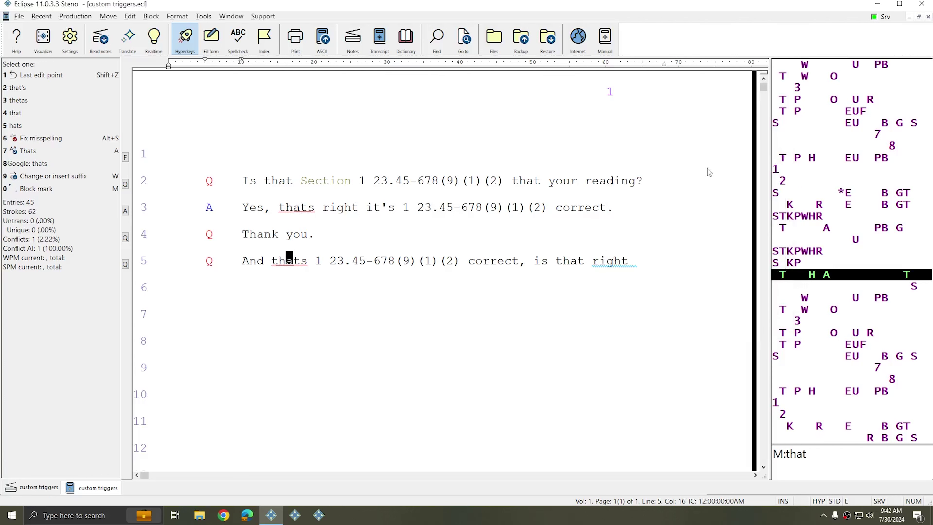
click(37, 487)
- Select the \section\Section{#3} trigger stroke in custom triggers.not and reopen the Numbers settings
key(ctrl+Up)
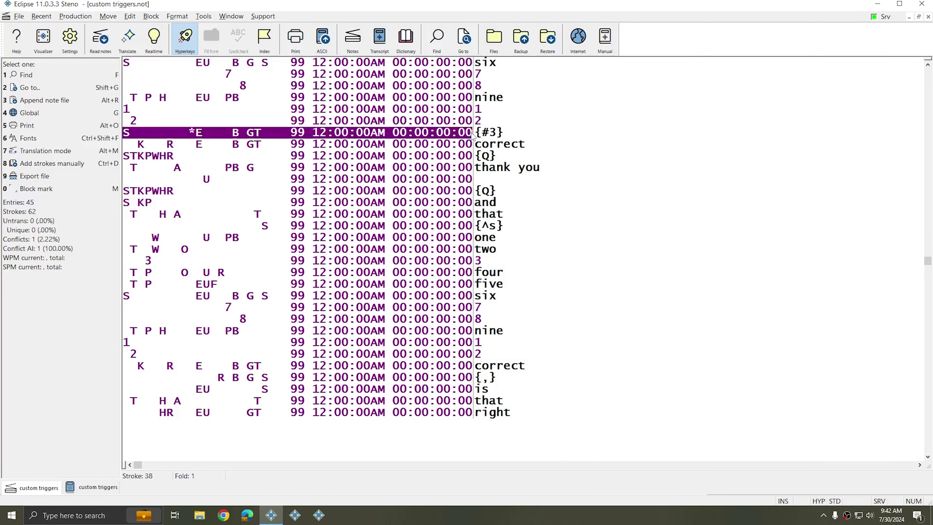
scroll(542, 346, up, 4)
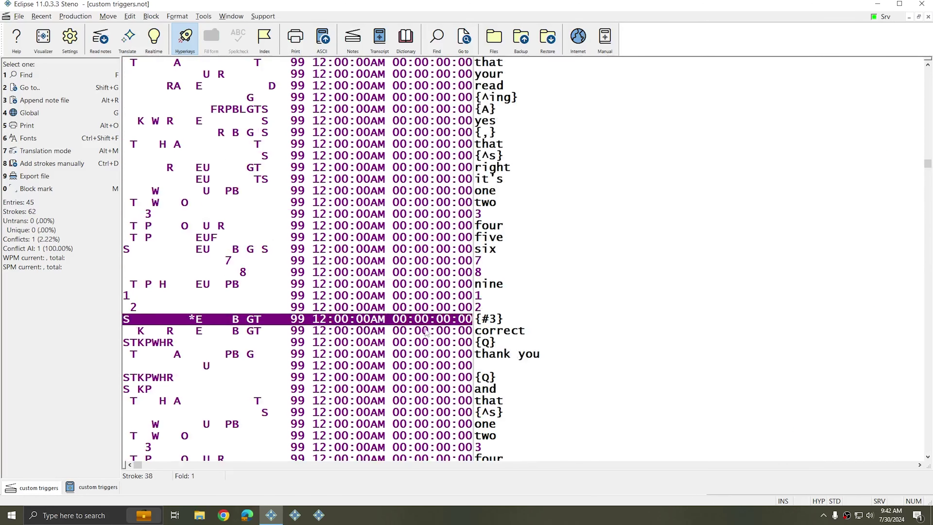
scroll(548, 341, up, 1)
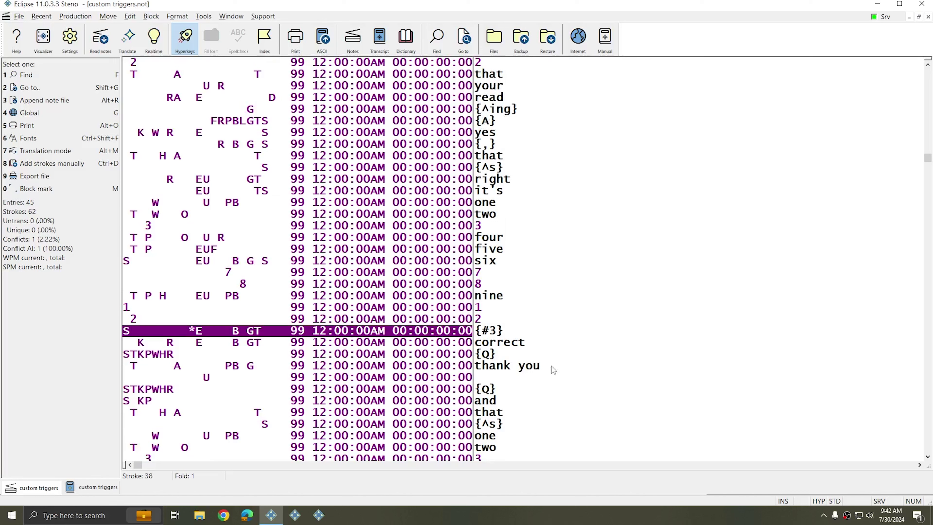
scroll(552, 359, up, 5)
click(447, 100)
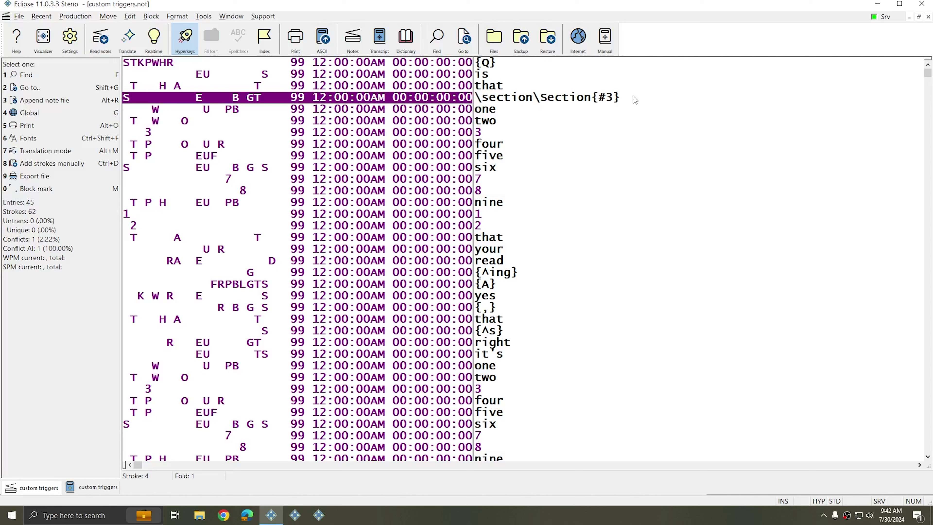
click(71, 41)
click(731, 167)
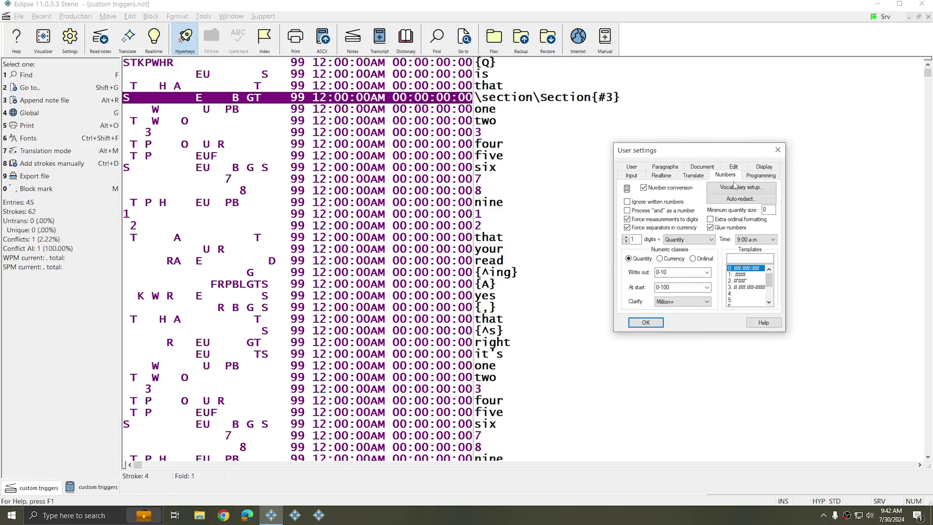